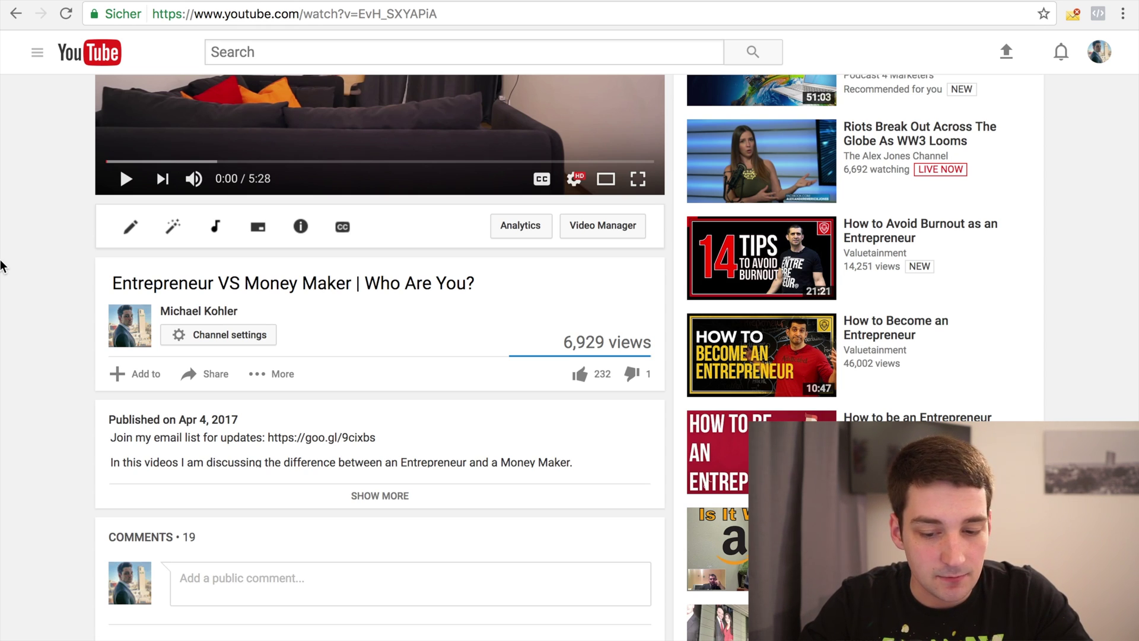
scroll(1, 266, down, 8)
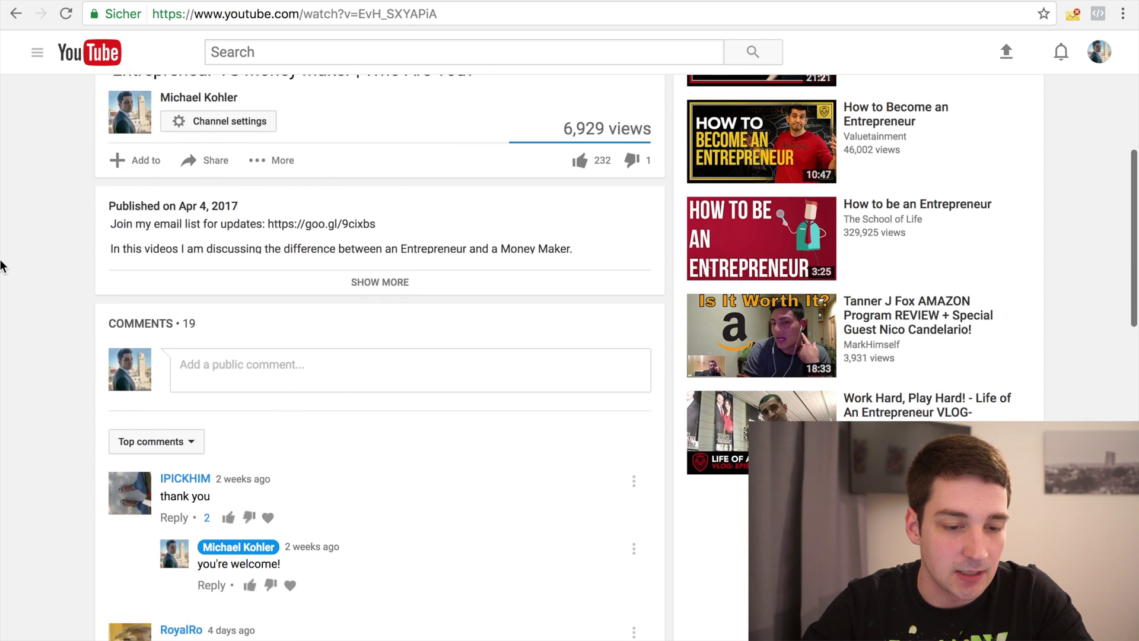
scroll(2, 266, down, 3)
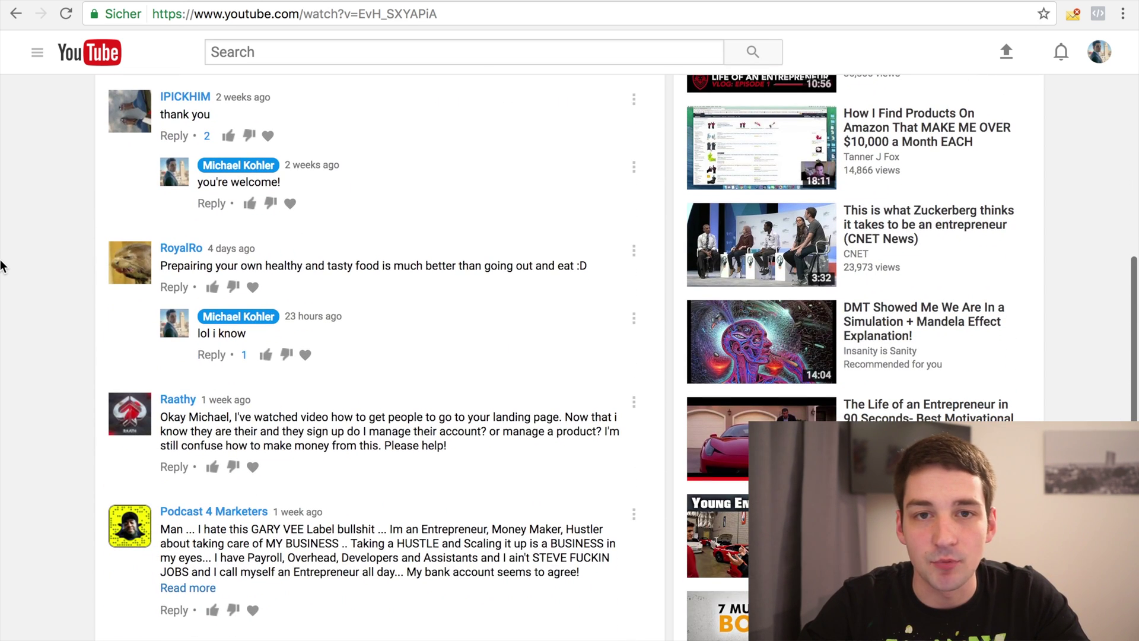
scroll(2, 265, up, 10)
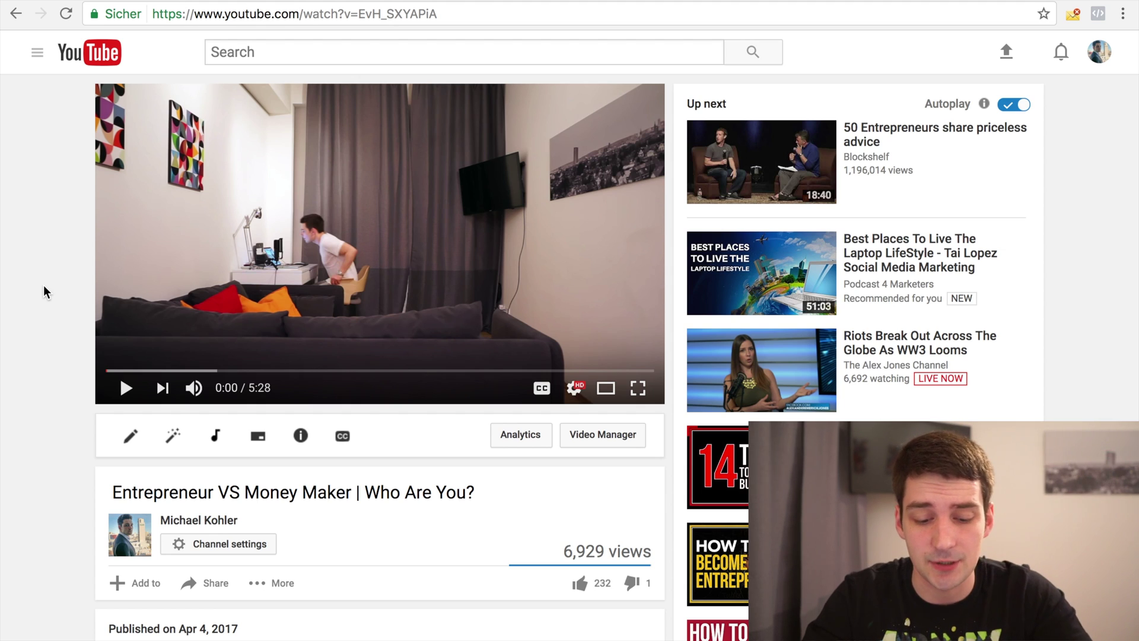
Search the web for gimp in a new browser tab.
key(super+t)
text(gimp)
key(Return)
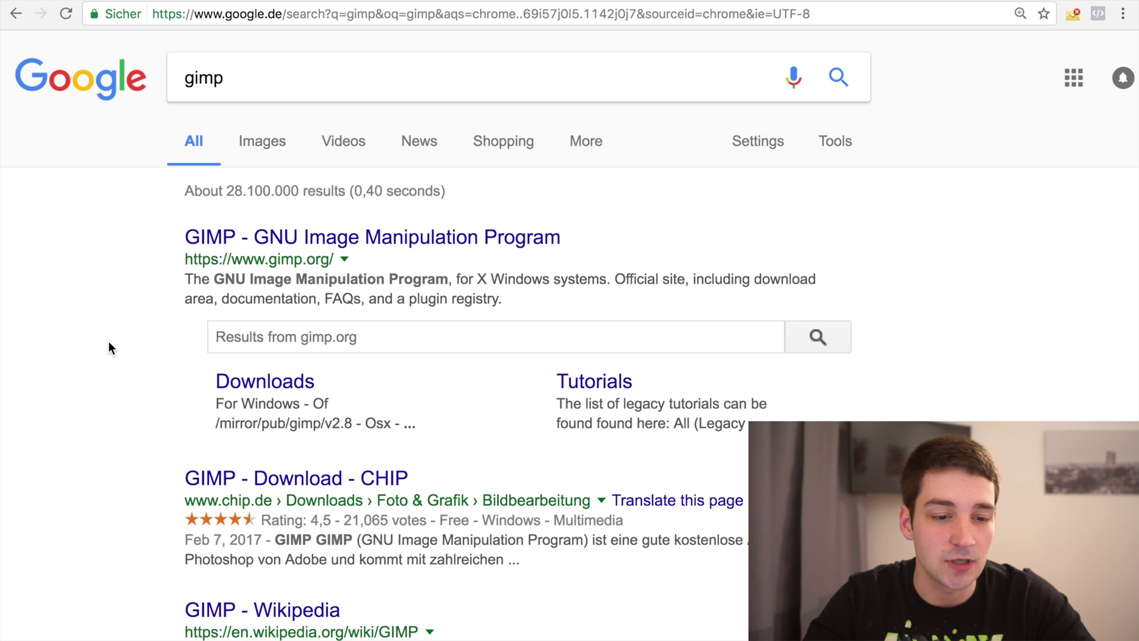
Return to the YouTube video and rewind it to 0:00, pausing on the frame of the man seated at the desk.
key(ctrl+Left)
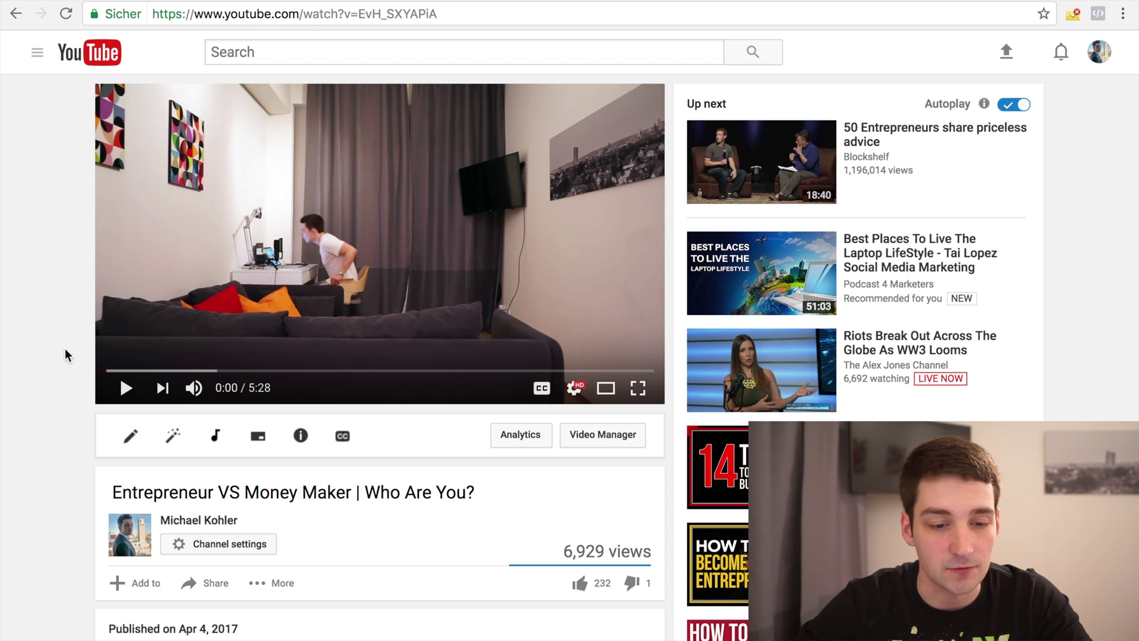
click(113, 371)
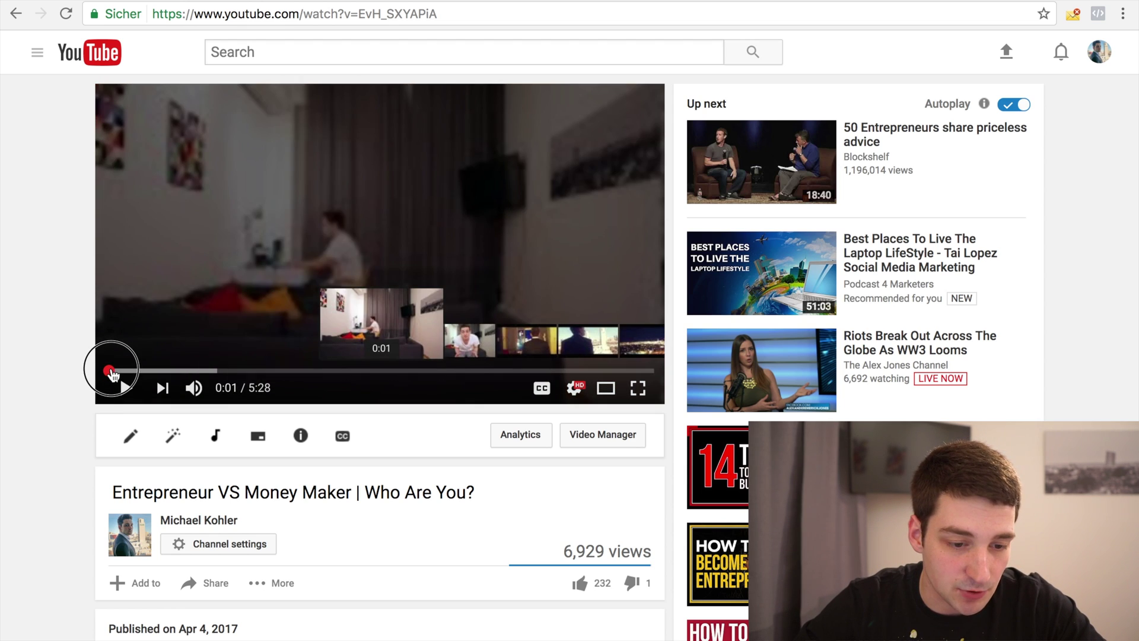
drag(115, 374, 76, 363)
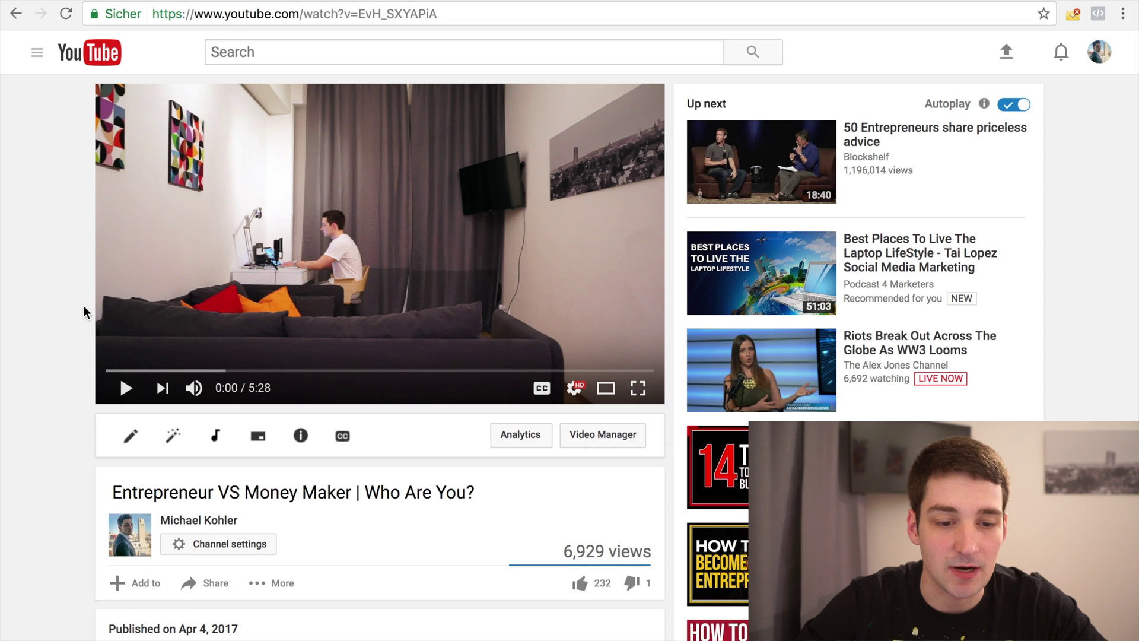
Capture a screenshot of the video frame without the player controls and save it to the Desktop as blabla.
key(ctrl+Left)
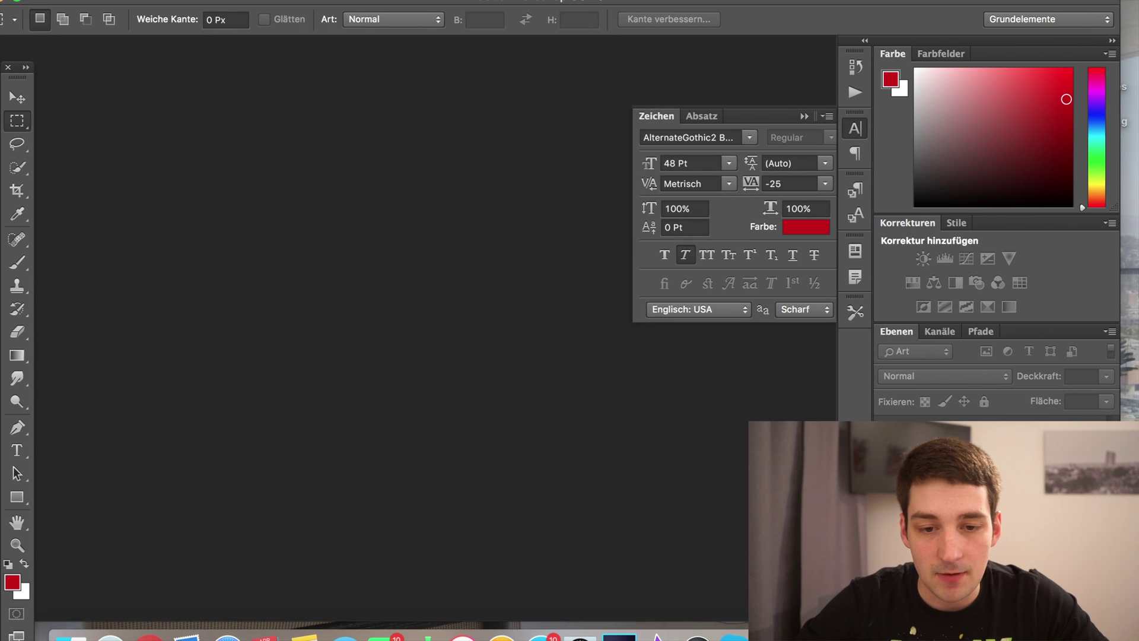
key(ctrl+Right)
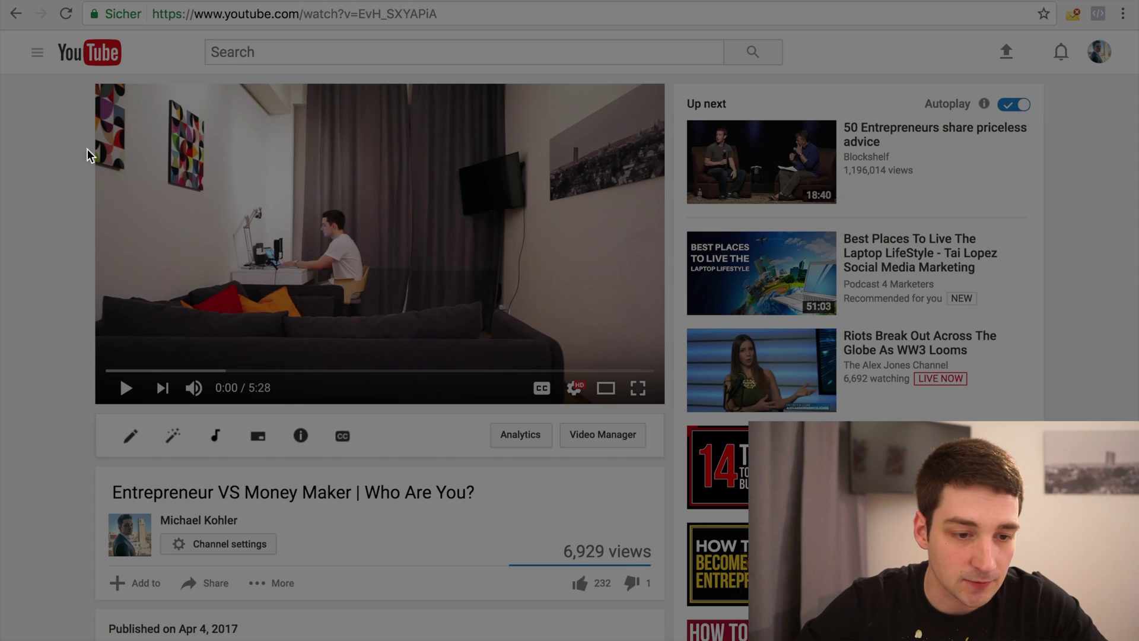
drag(95, 85, 663, 369)
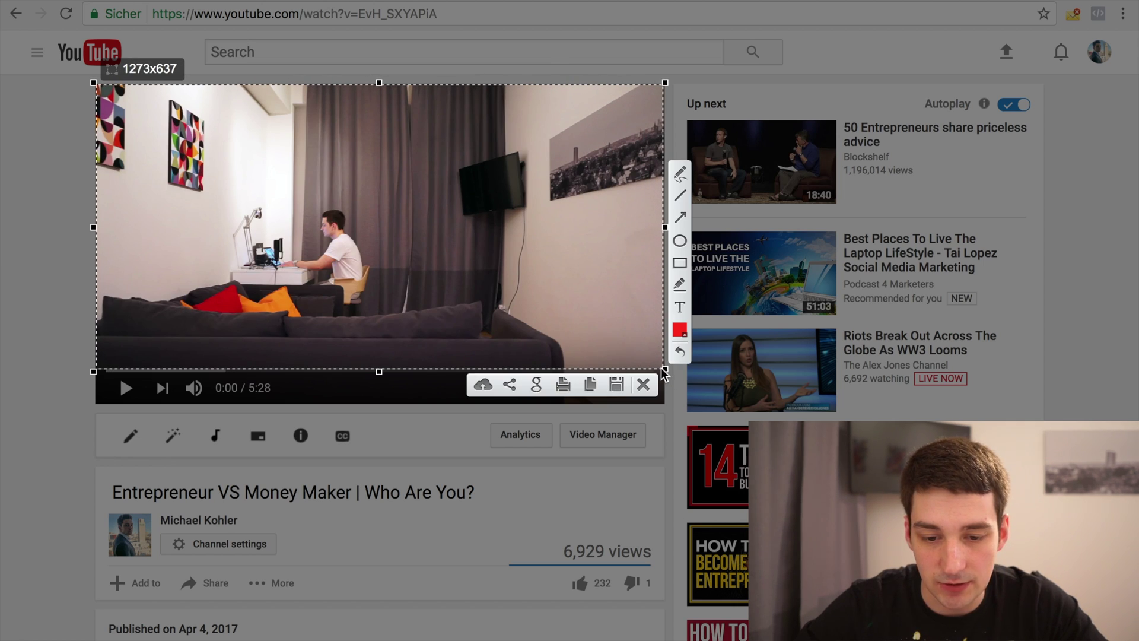
click(617, 386)
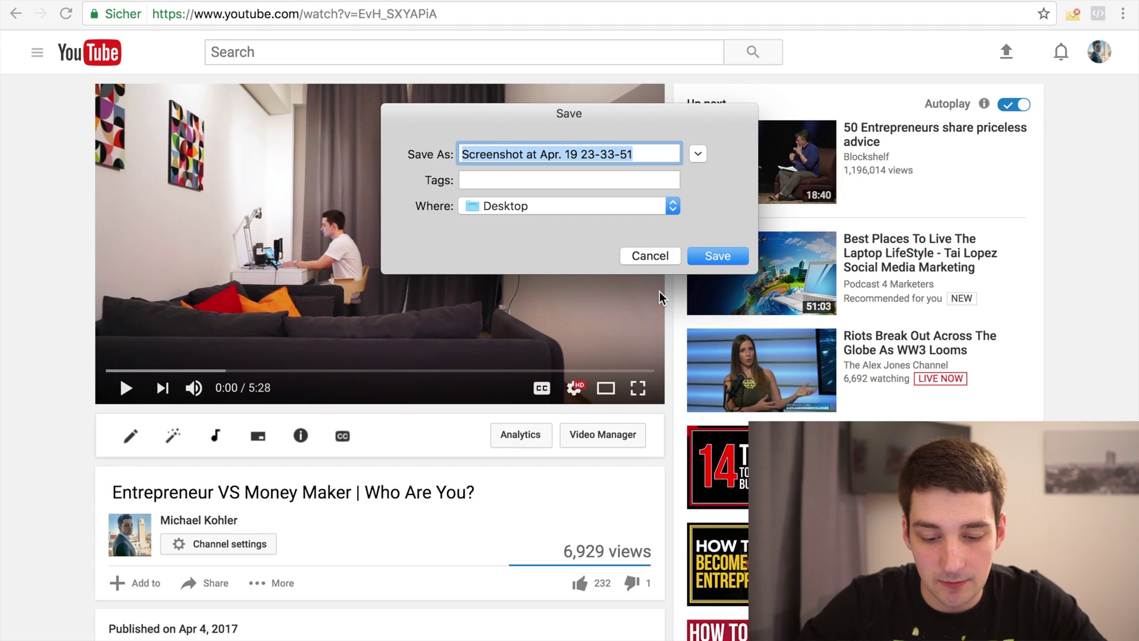
text(blabla)
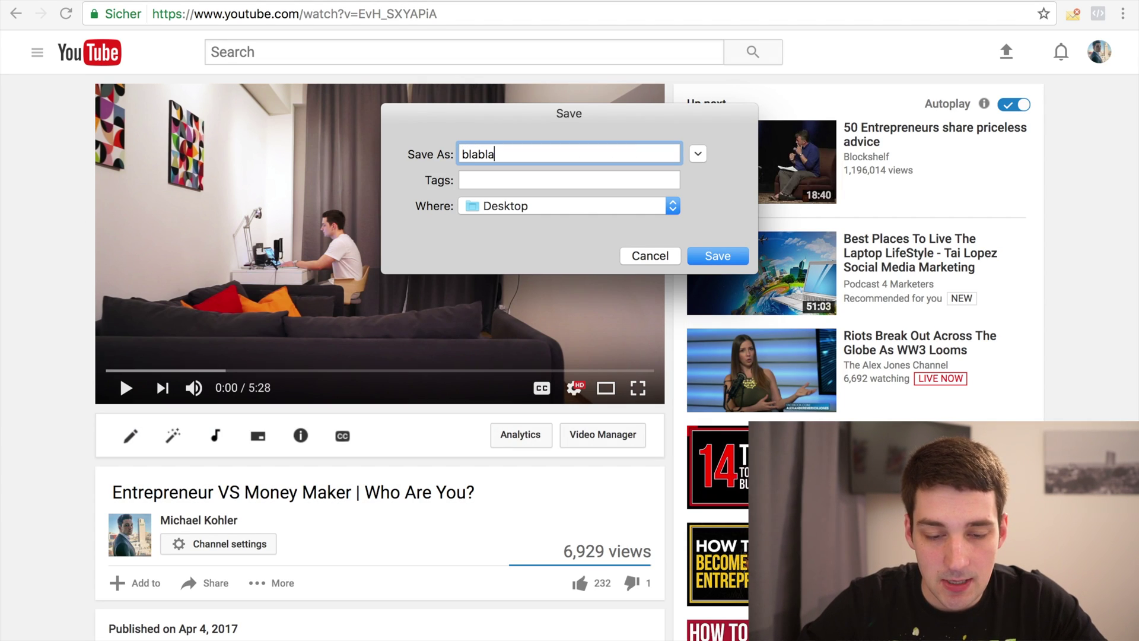
key(Return)
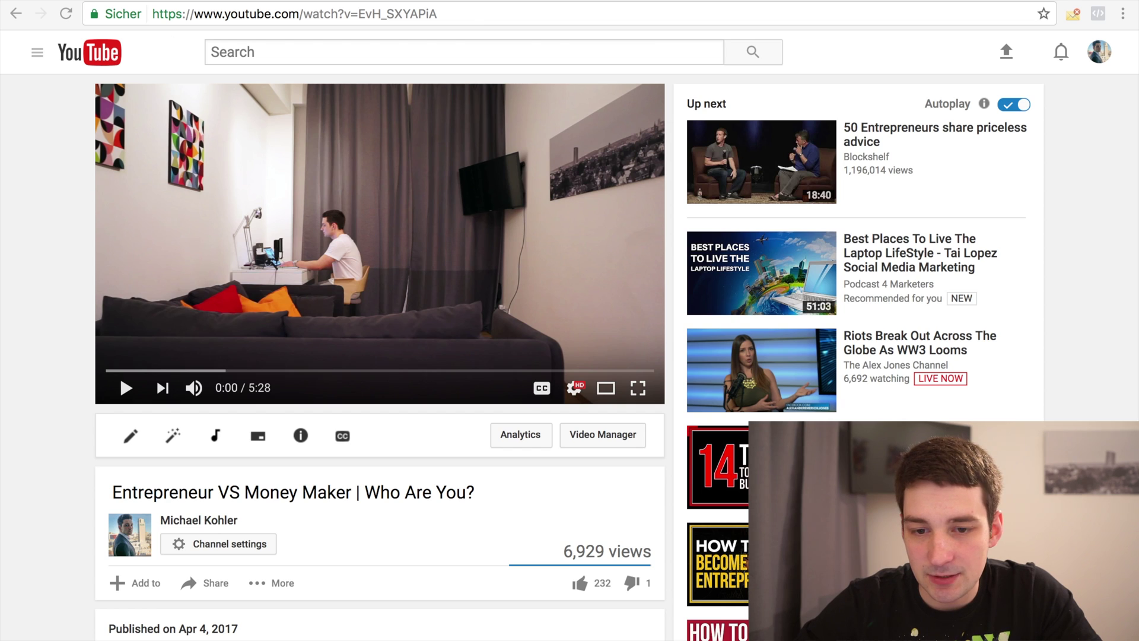
Search YouTube for "how to get instagram followers" plus the channel owner's surname.
click(95, 61)
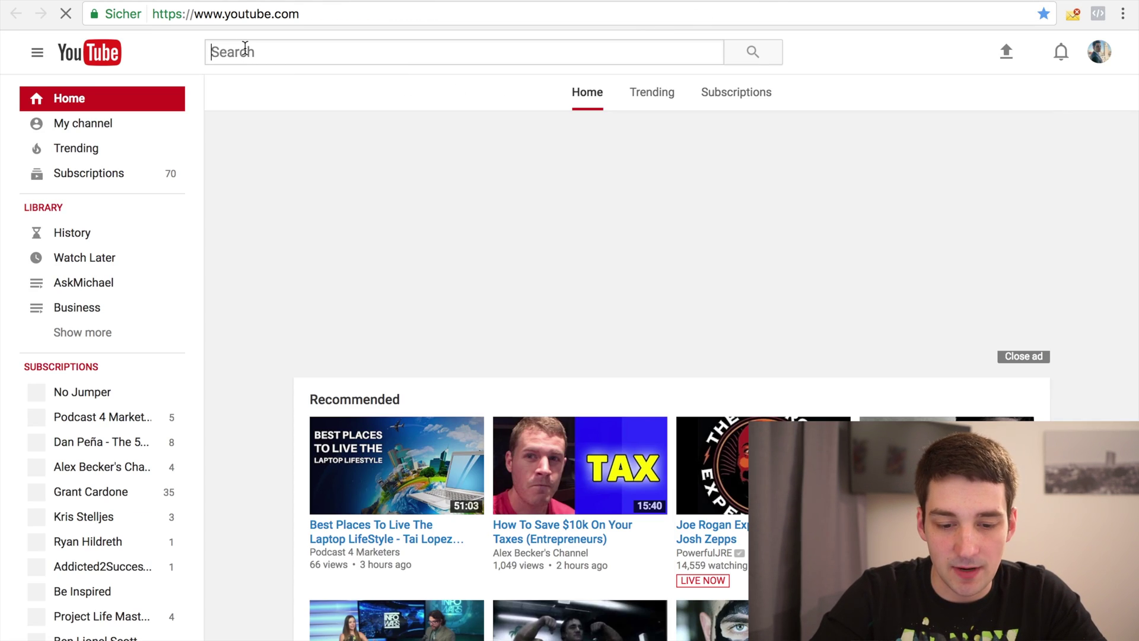
text(how to get instagram)
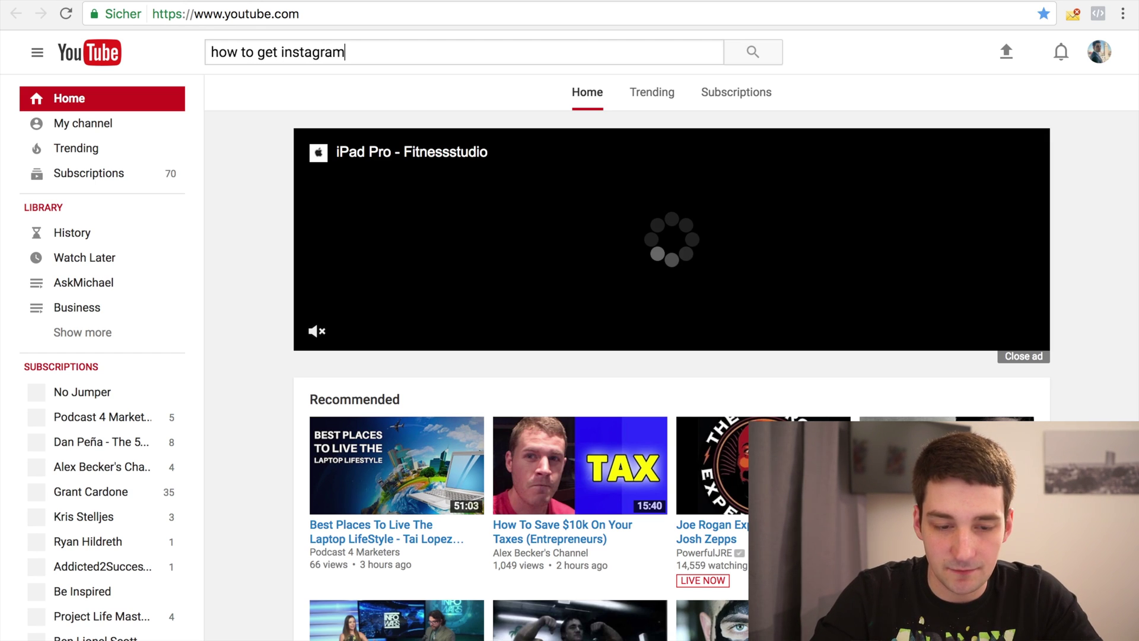
text( followers ko)
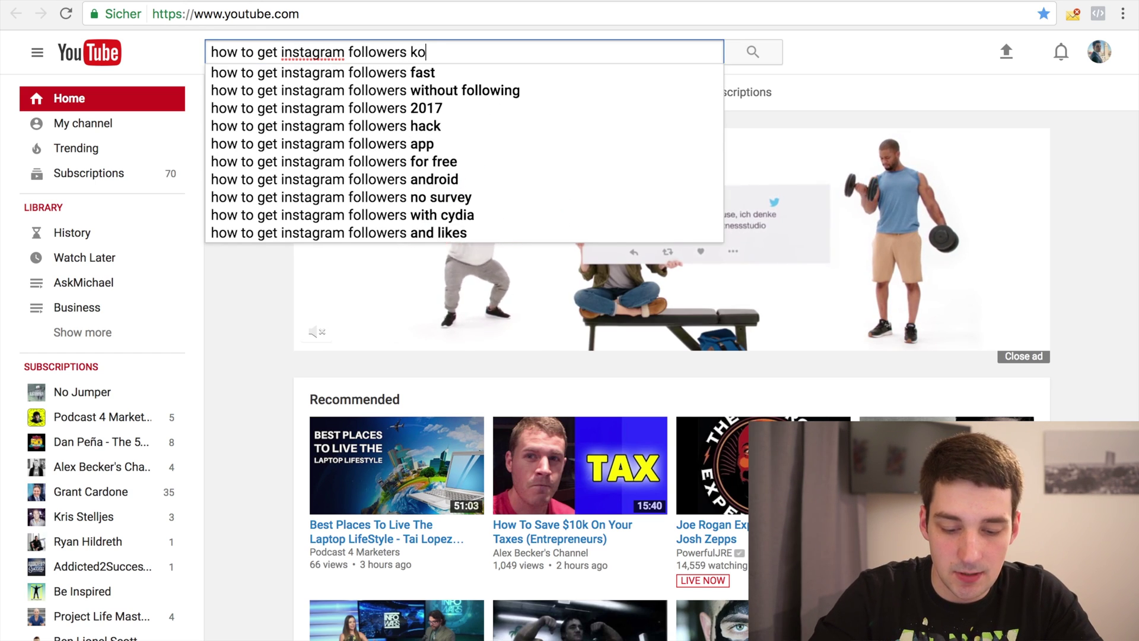
text(hler)
key(Return)
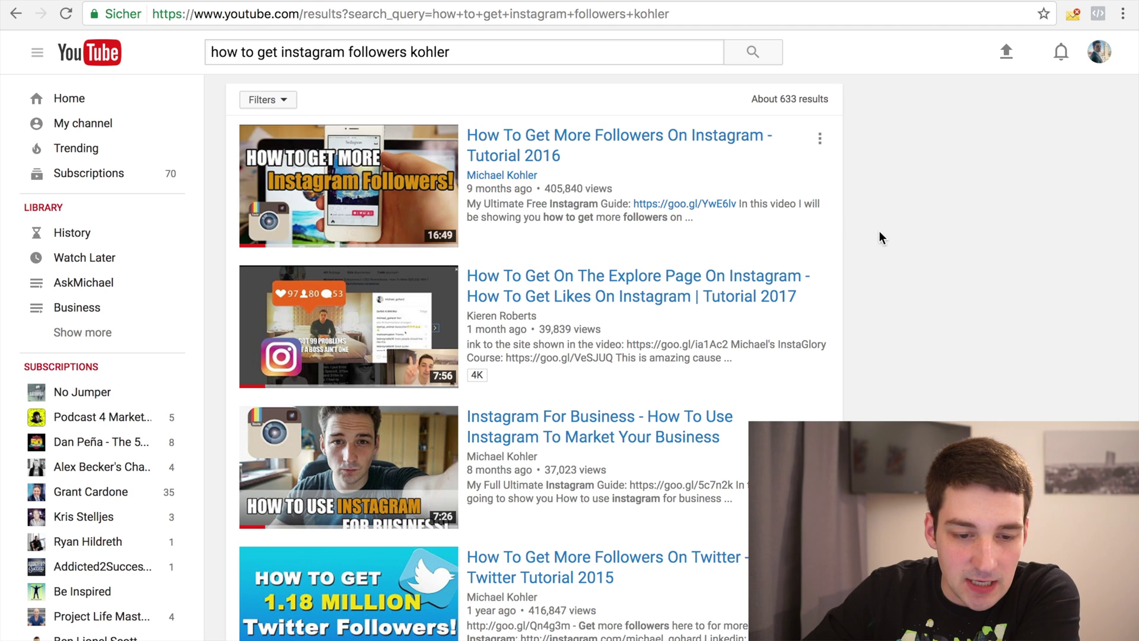
Examine the thumbnail designs of the tutorial videos in the search results.
scroll(980, 267, down, 1)
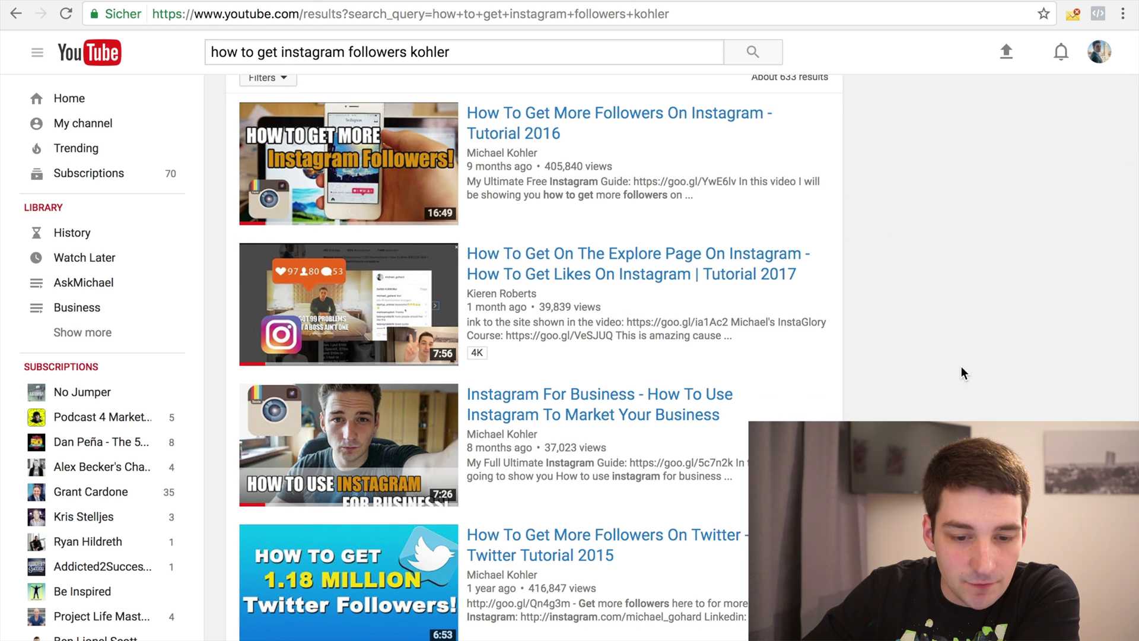
scroll(972, 353, down, 5)
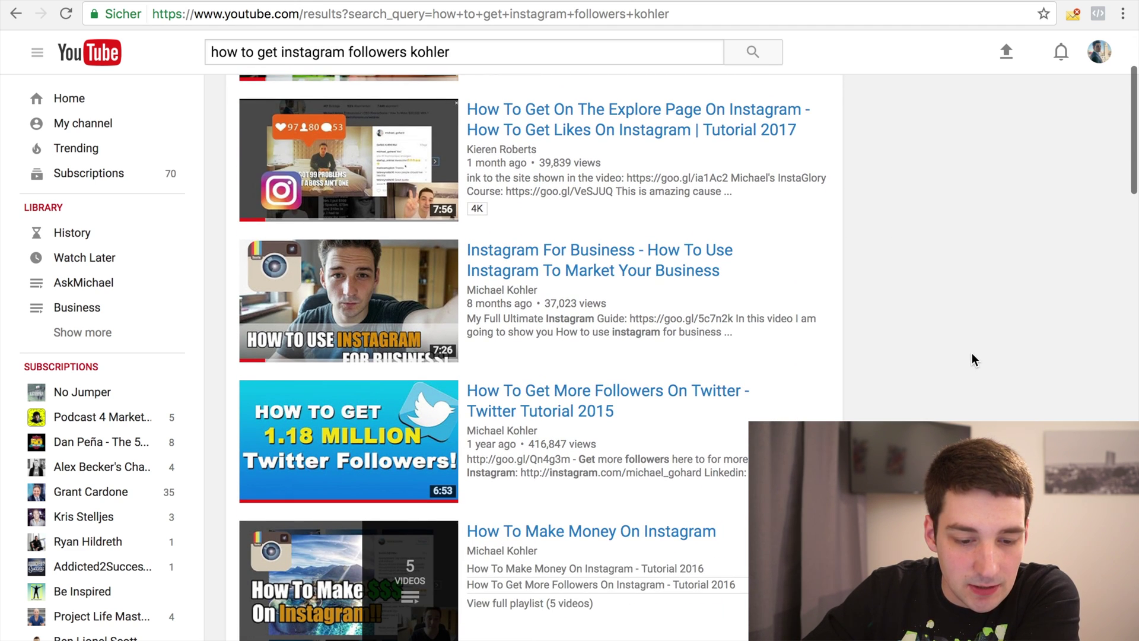
scroll(971, 352, down, 5)
scroll(972, 354, up, 4)
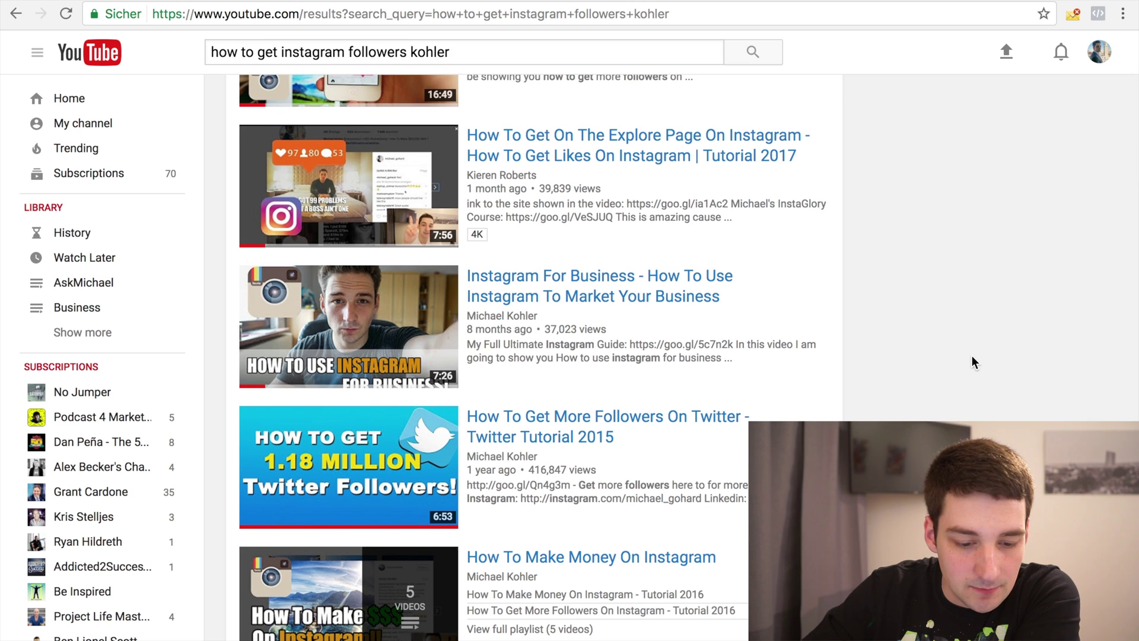
scroll(971, 356, down, 4)
scroll(971, 357, down, 5)
scroll(1014, 279, up, 12)
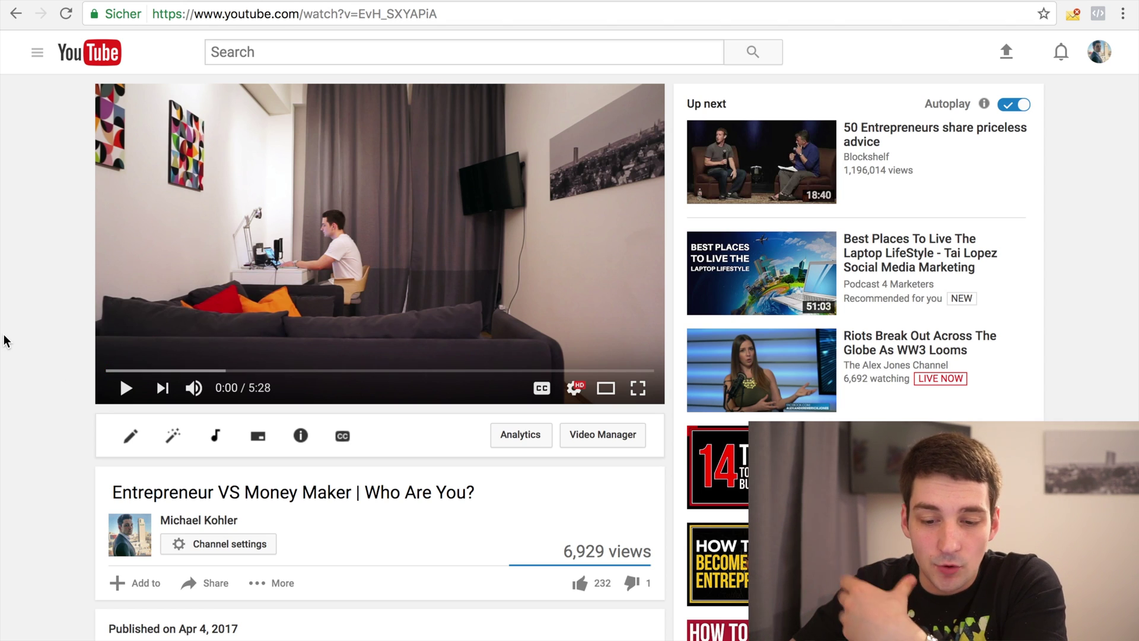
scroll(6, 335, down, 2)
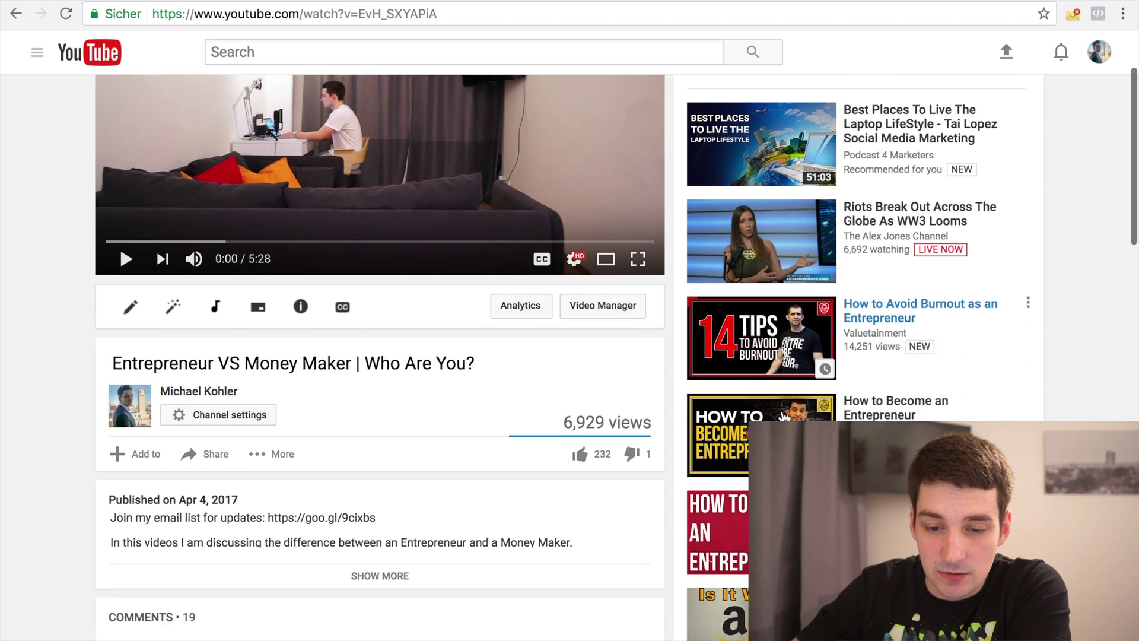
scroll(783, 417, down, 1)
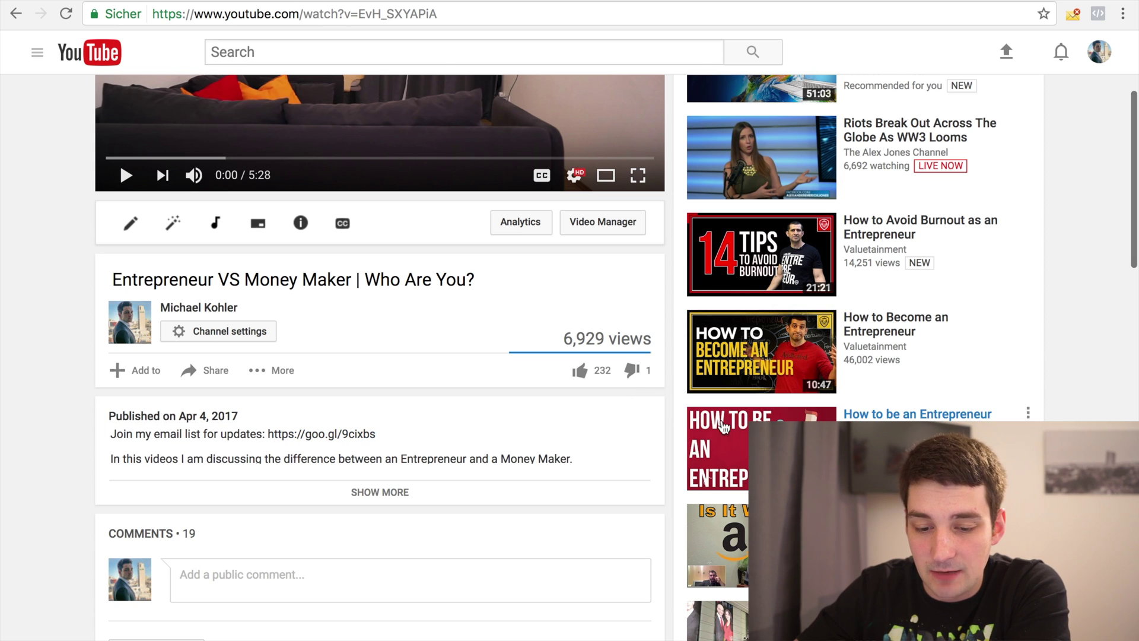
scroll(468, 326, up, 4)
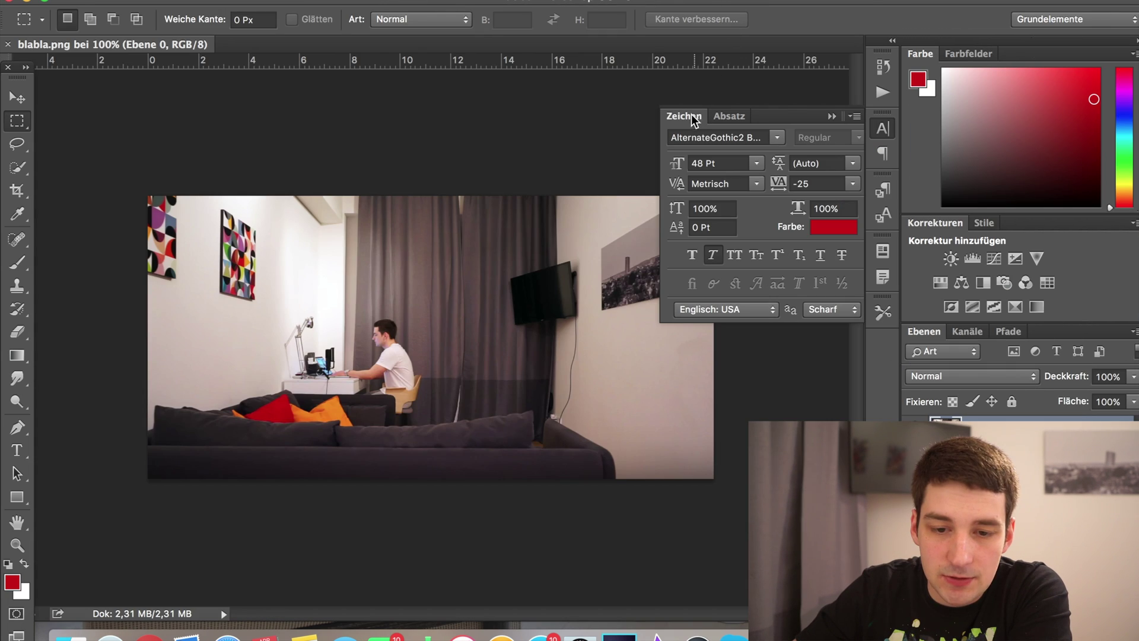
In Photoshop with blabla.png open, put away the character settings and duplicate the layer Ebene 0.
click(882, 128)
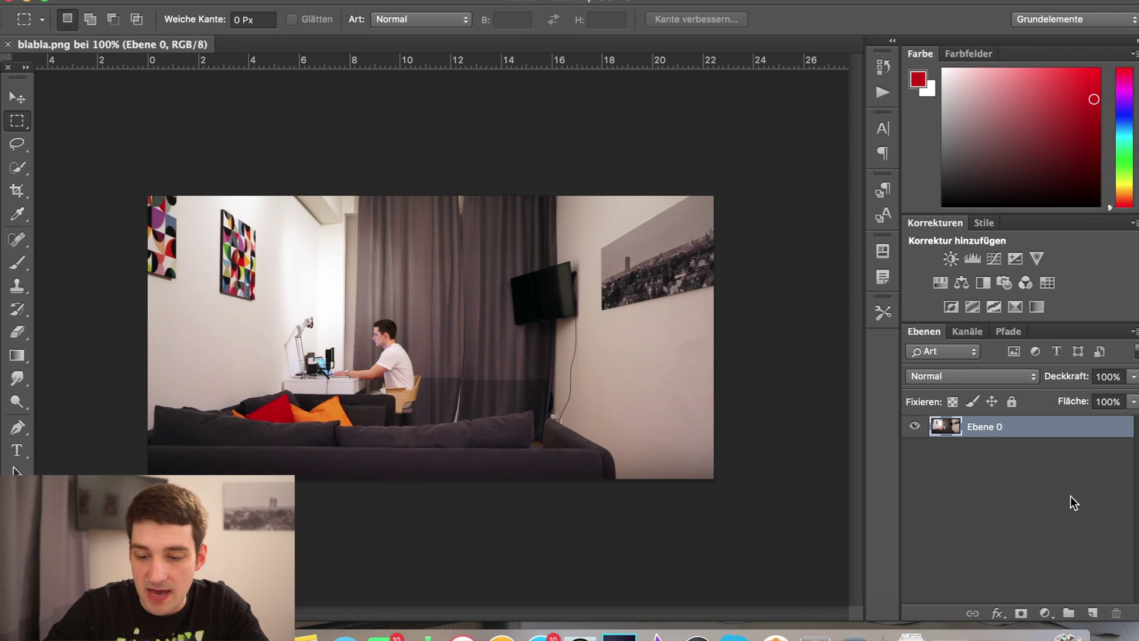
key(super+j)
Add a Gradationskurven adjustment layer and shape a gentle S-curve, with the shadows slightly lowered and the highlights raised.
click(1044, 613)
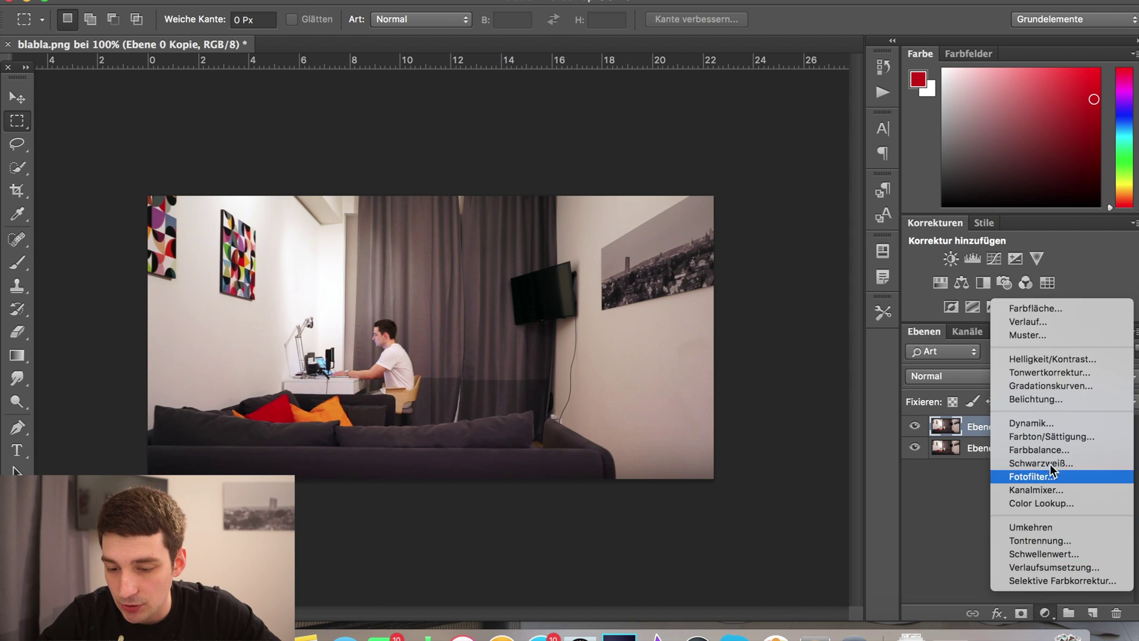
click(1049, 387)
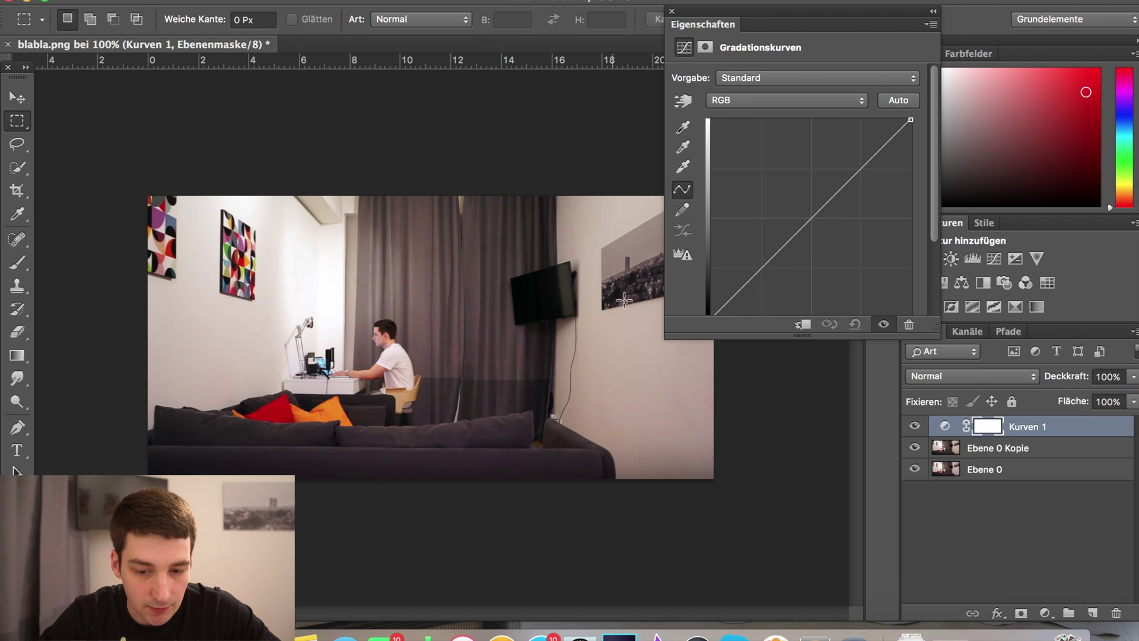
click(759, 273)
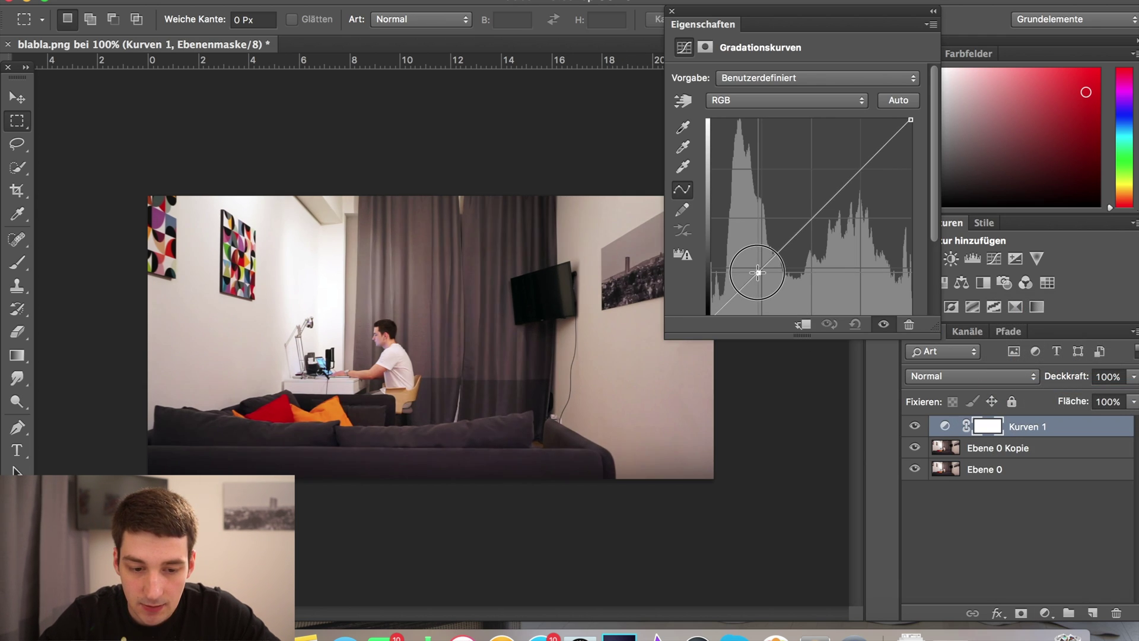
drag(867, 181, 854, 158)
drag(760, 273, 763, 273)
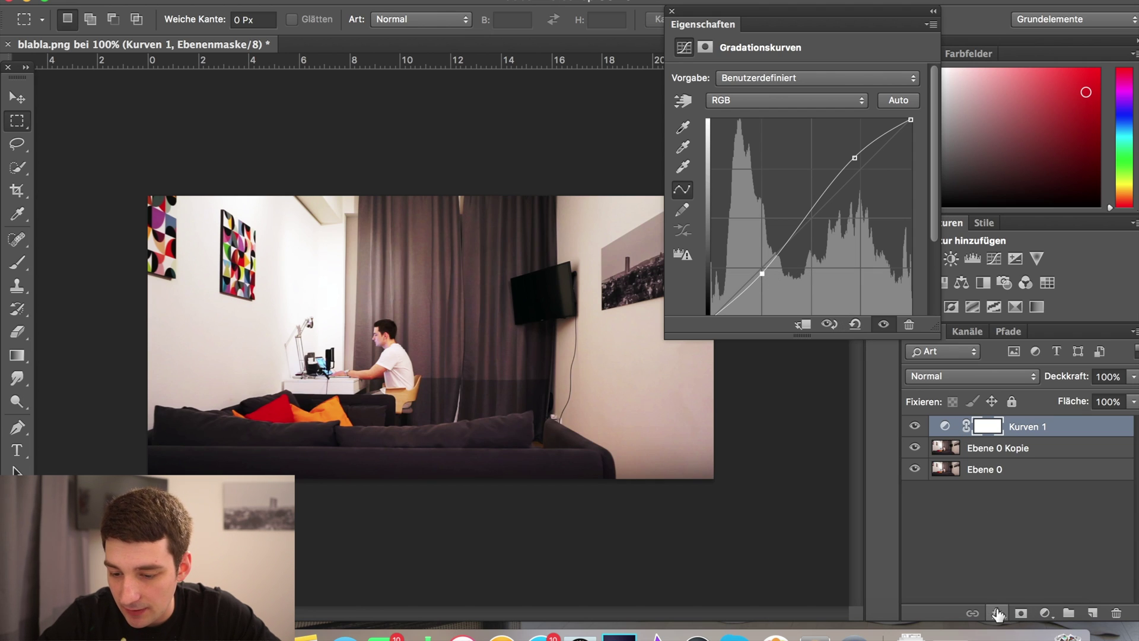
Add a Tonwertkorrektur adjustment layer and set its black input level to 7.
click(1044, 613)
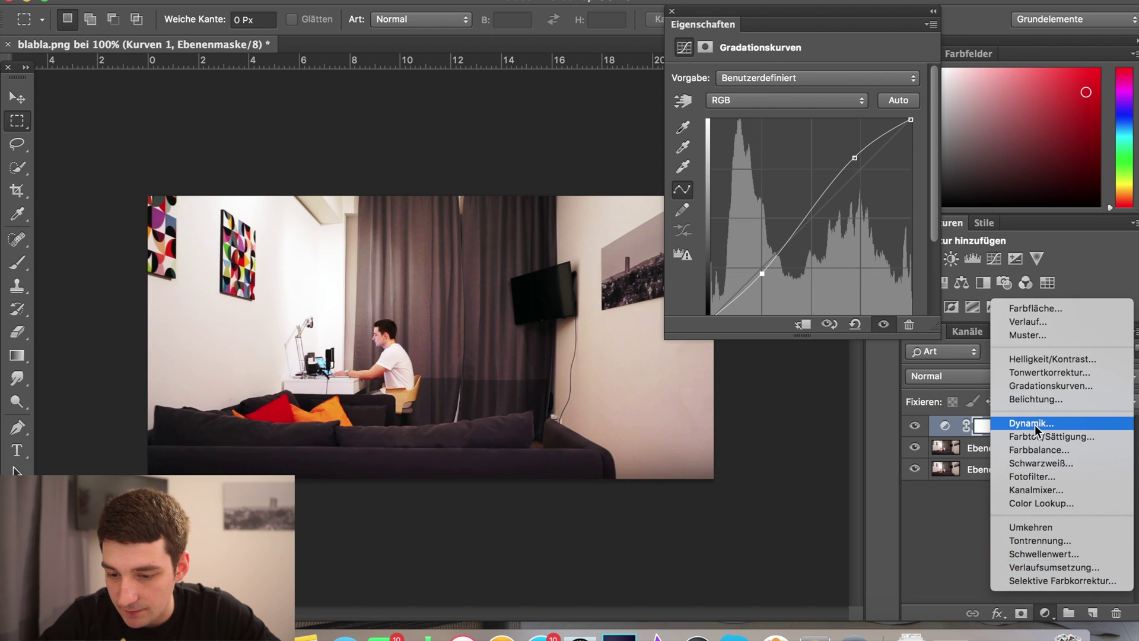
click(1039, 374)
drag(701, 201, 703, 206)
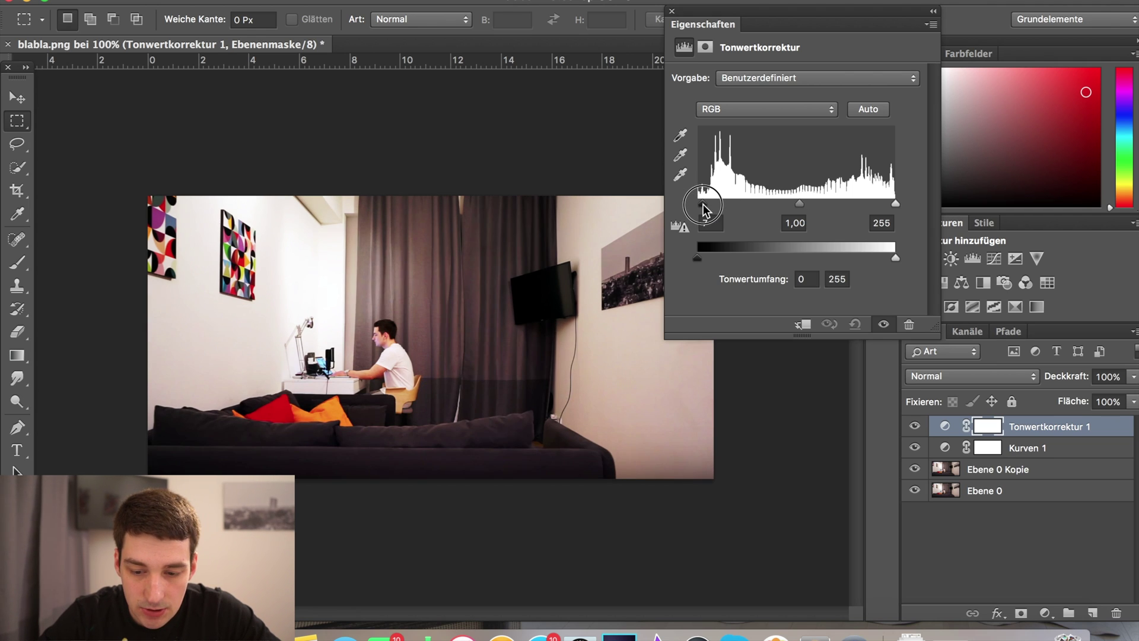
Add a Verlaufsumsetzung adjustment layer and apply the Schwarz, Weiß gradient preset to it.
click(1045, 613)
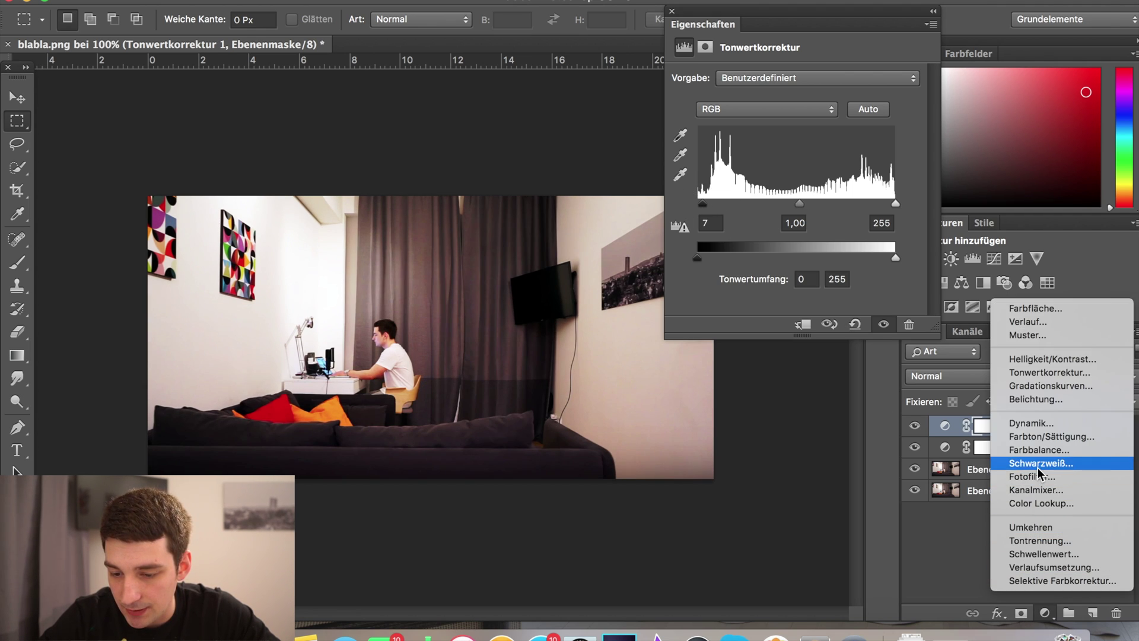
click(1053, 567)
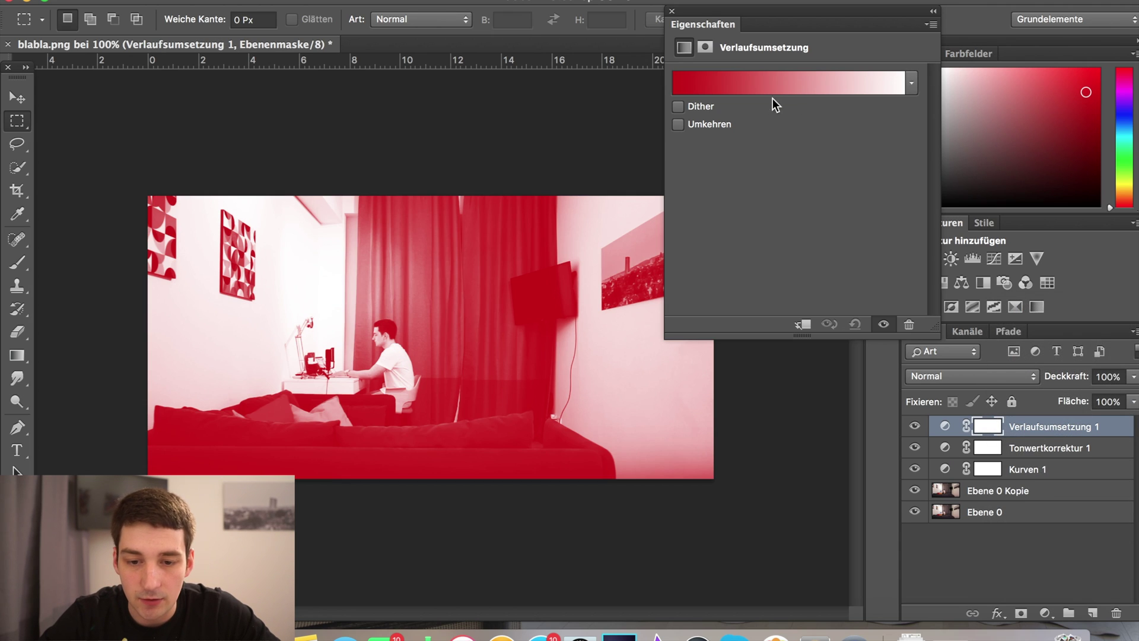
click(706, 84)
click(750, 92)
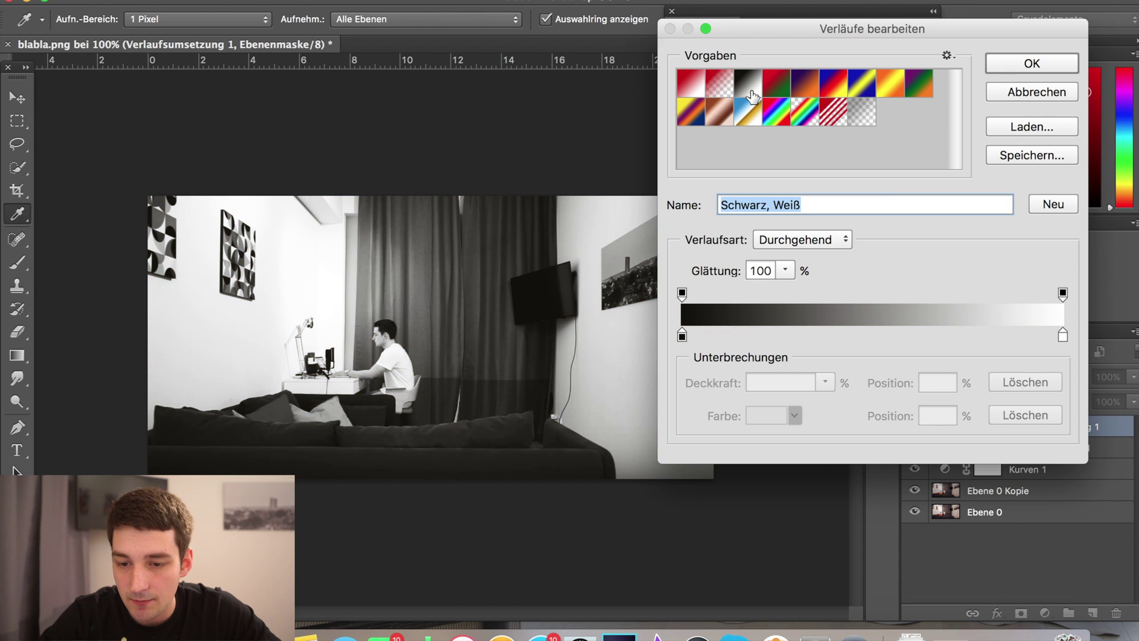
click(1032, 62)
Reverse the Verlaufsumsetzung gradient, reduce that adjustment layer's opacity to 21%, and put away its properties.
click(1133, 376)
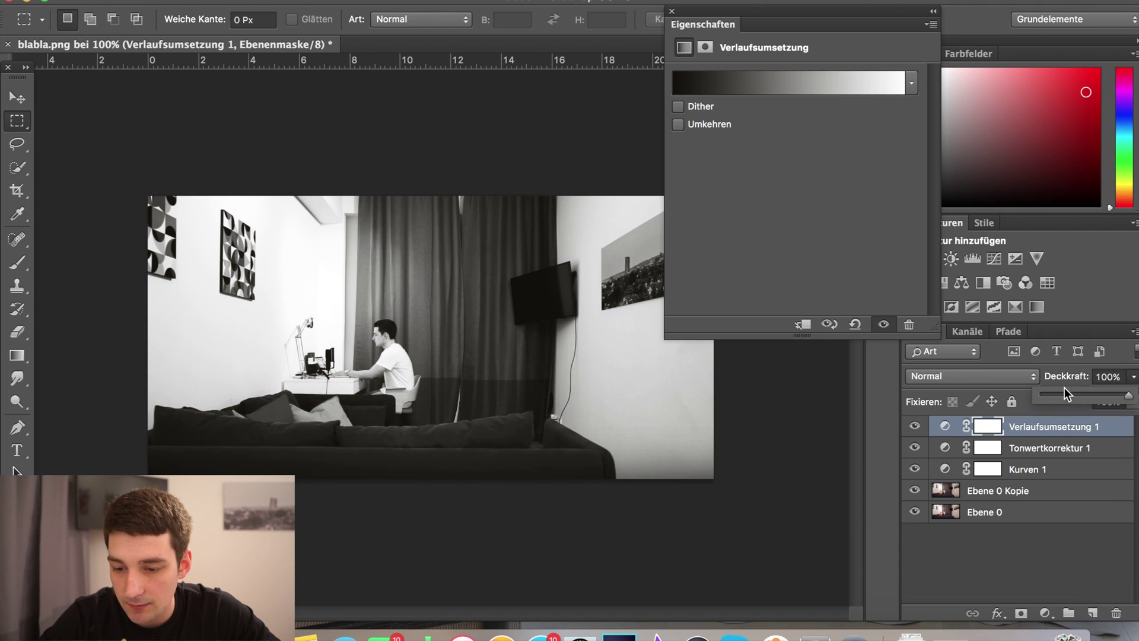
click(1057, 393)
drag(1057, 391, 1070, 391)
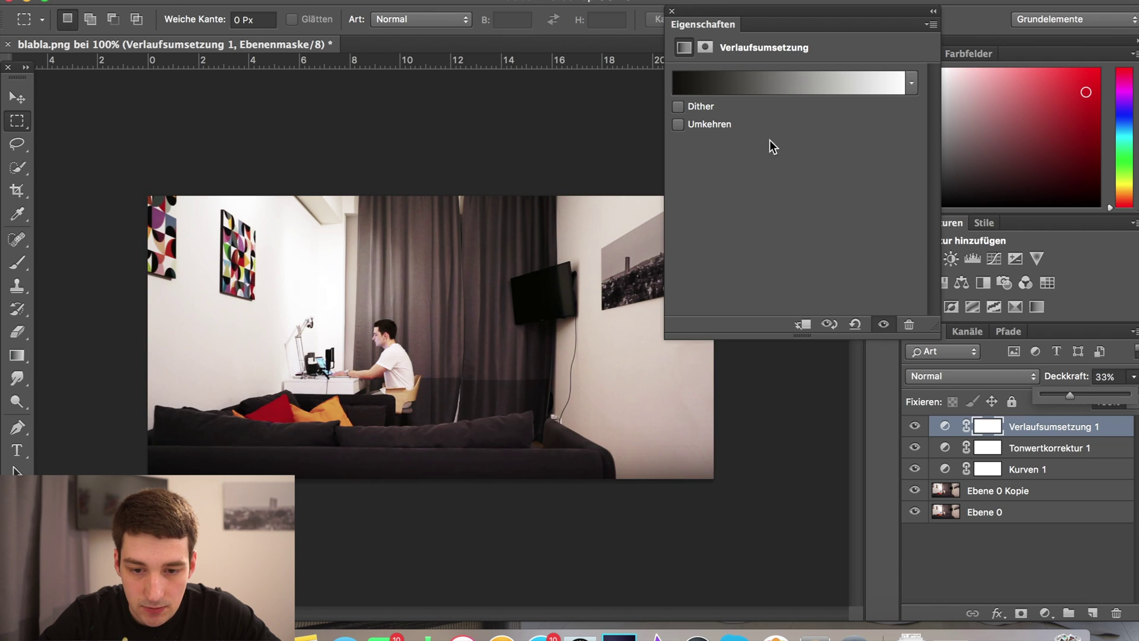
click(677, 124)
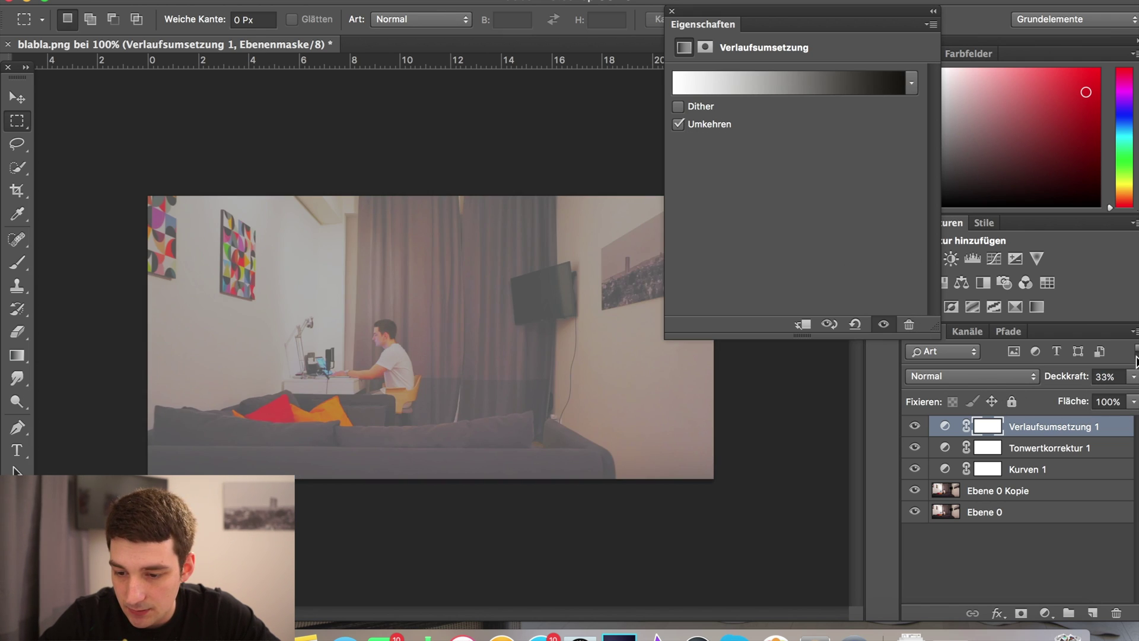
click(1132, 379)
mouse_move(1060, 401)
mouse_down()
mouse_move(1019, 402)
mouse_move(1060, 397)
mouse_up()
click(671, 11)
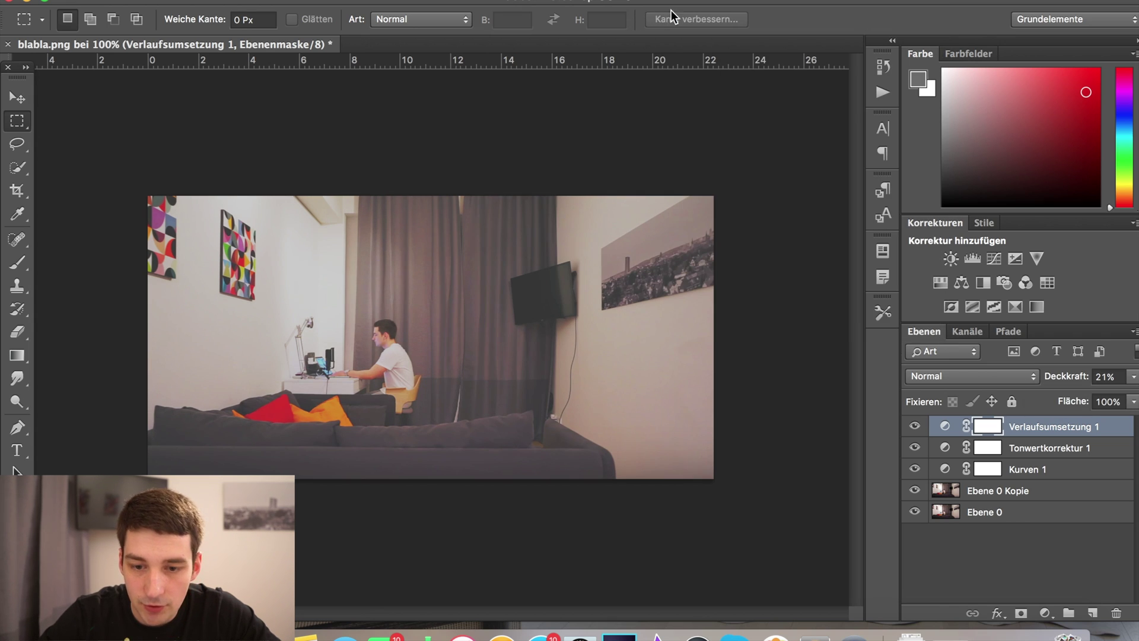
Add a text layer above Verlaufsumsetzung 1 with the placeholder text "ENtrepndcjsnjv" over the wall above the desk.
click(1042, 449)
click(1038, 430)
key(t)
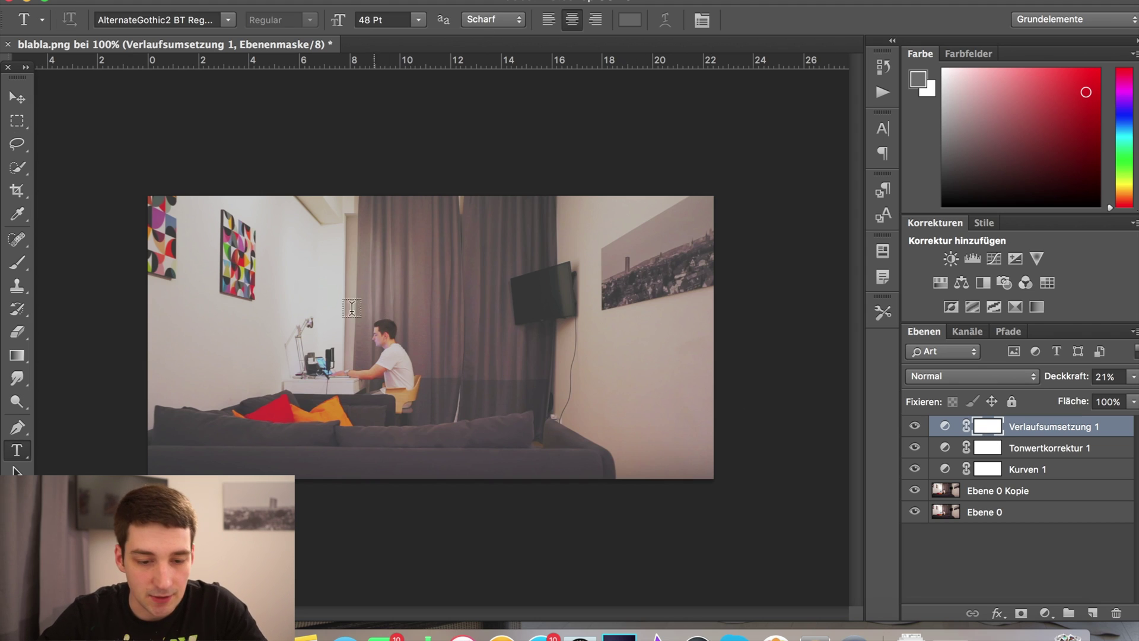
click(320, 303)
text(EN)
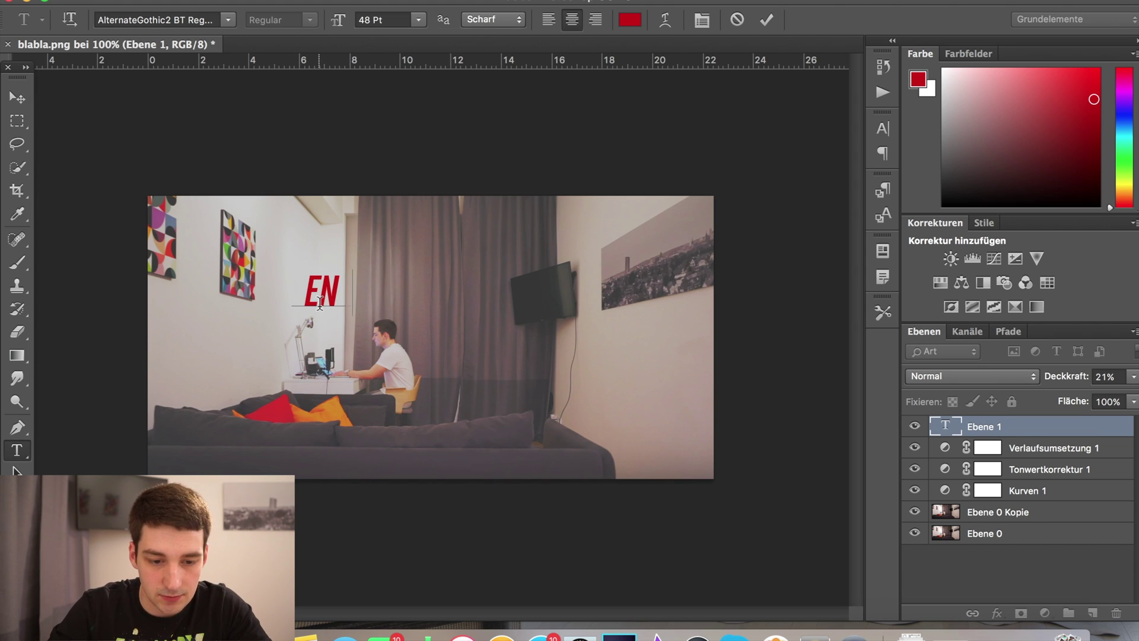
text(trepndcjsnjv)
Set the colour of the whole placeholder text to white and commit the text.
key(super+a)
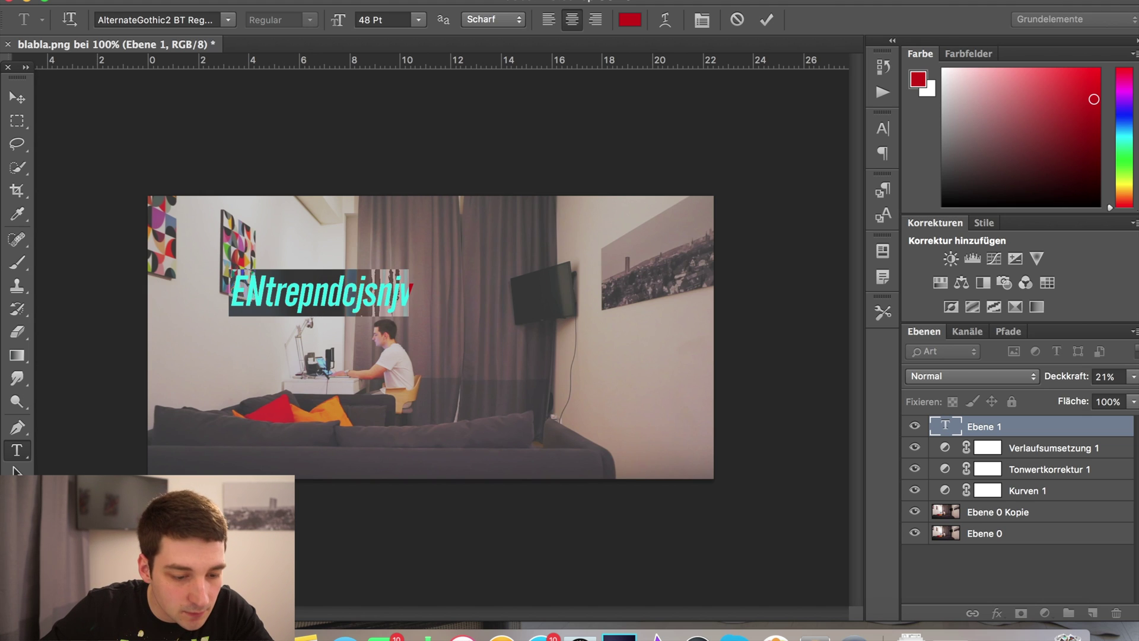
click(629, 20)
drag(692, 233, 496, 112)
click(981, 151)
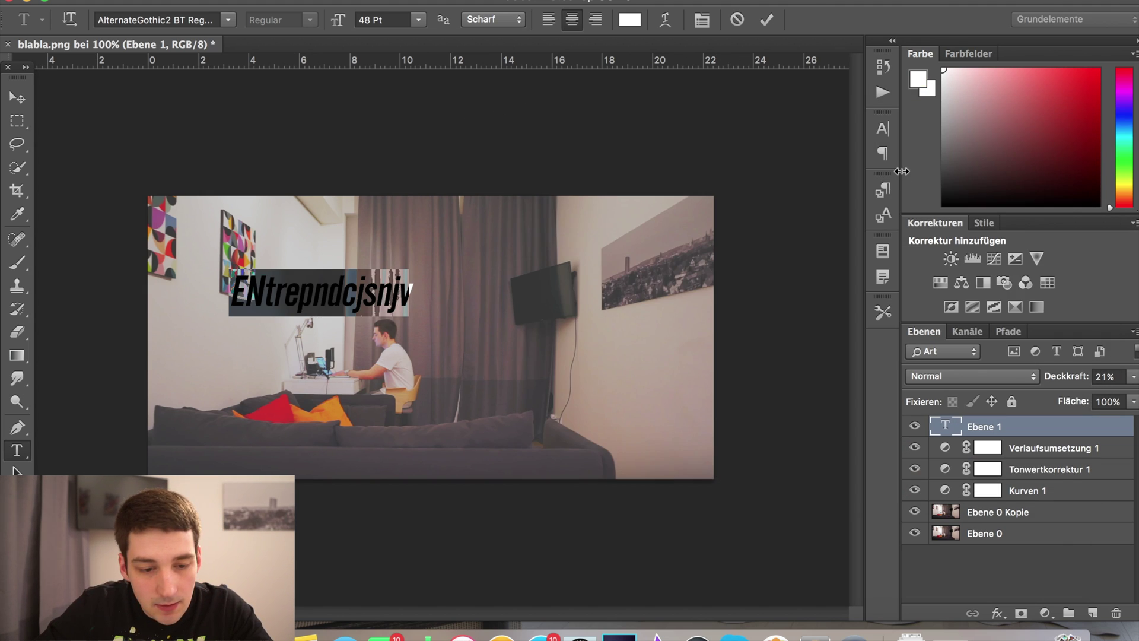
click(16, 121)
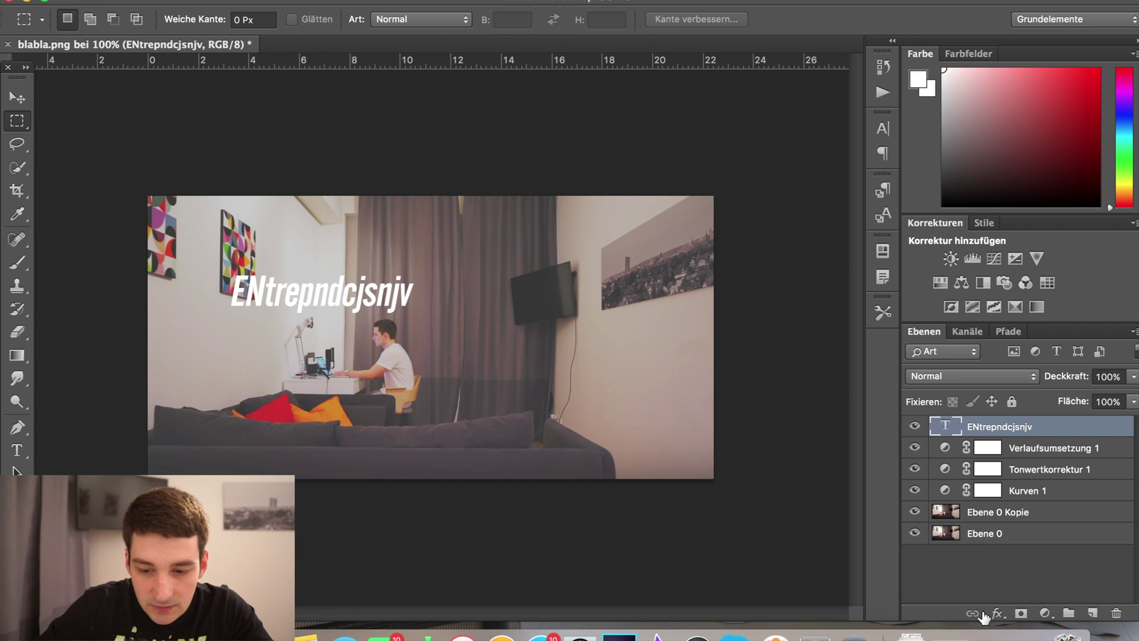
Toggle the visibility of the text layer and hide Verlaufsumsetzung 1 to compare how readable the text is.
click(915, 426)
click(915, 426)
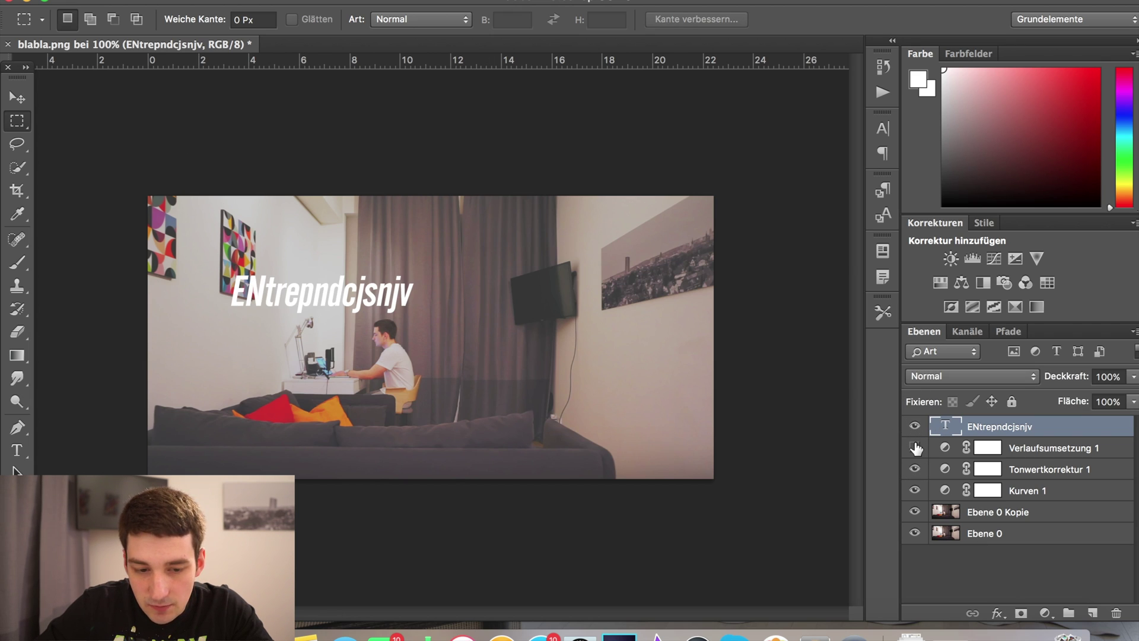
click(915, 447)
click(1034, 449)
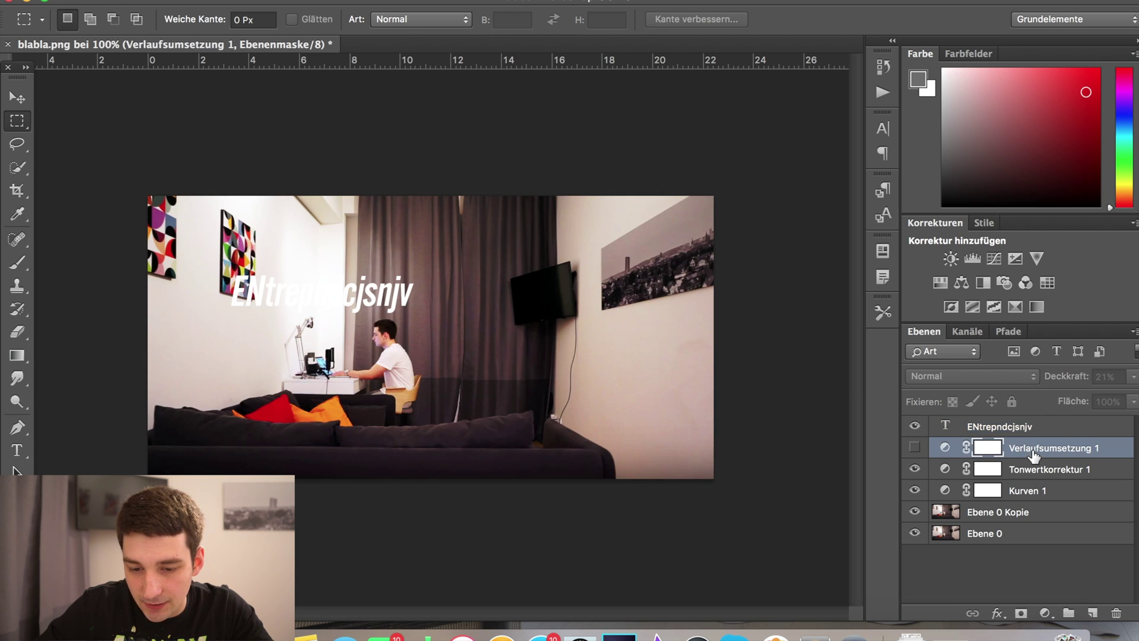
Move the placeholder text over to the curtain and TV, and show the Verlaufsumsetzung 1 layer again.
click(17, 97)
drag(273, 241, 654, 277)
click(915, 449)
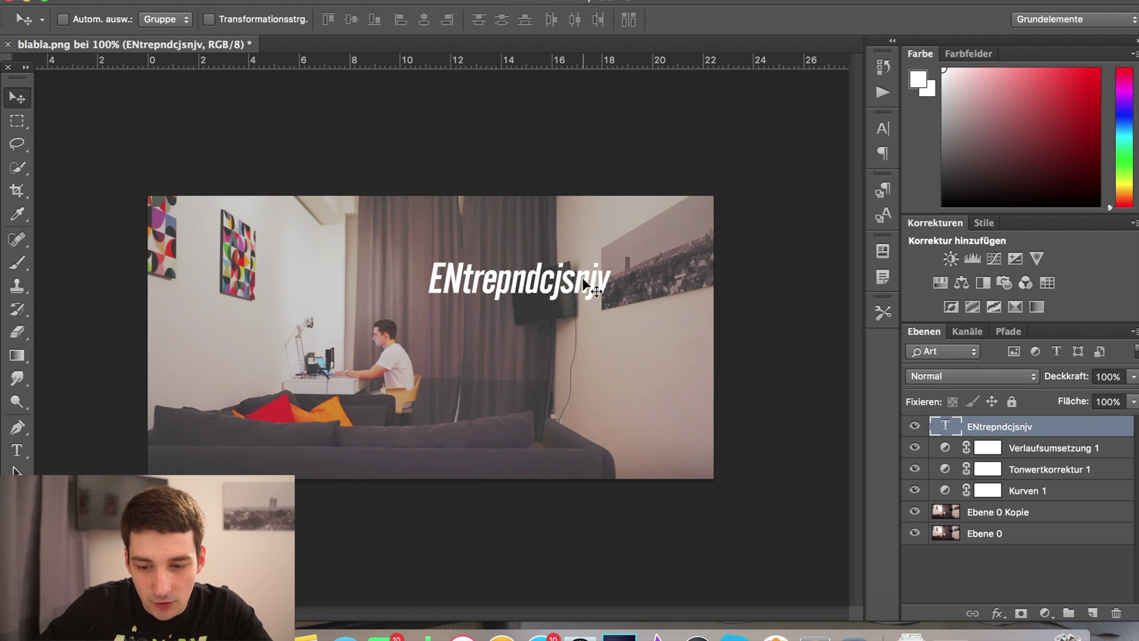
click(1009, 449)
click(1018, 428)
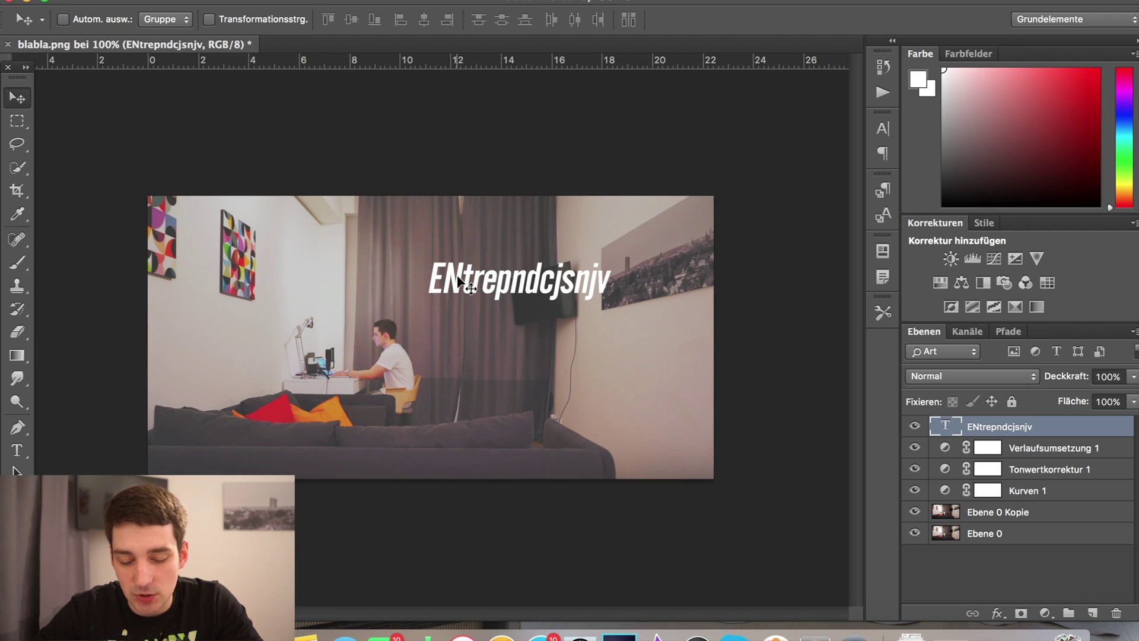
Replace the placeholder text with "Enetrepreneur VS MONEY".
key(t)
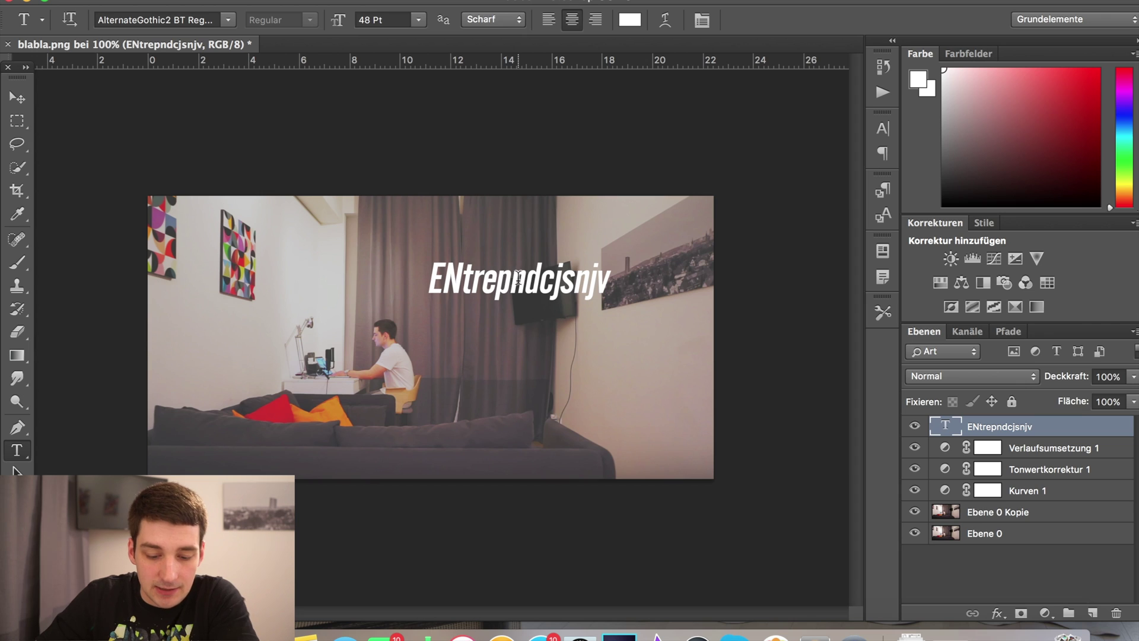
double_click(443, 273)
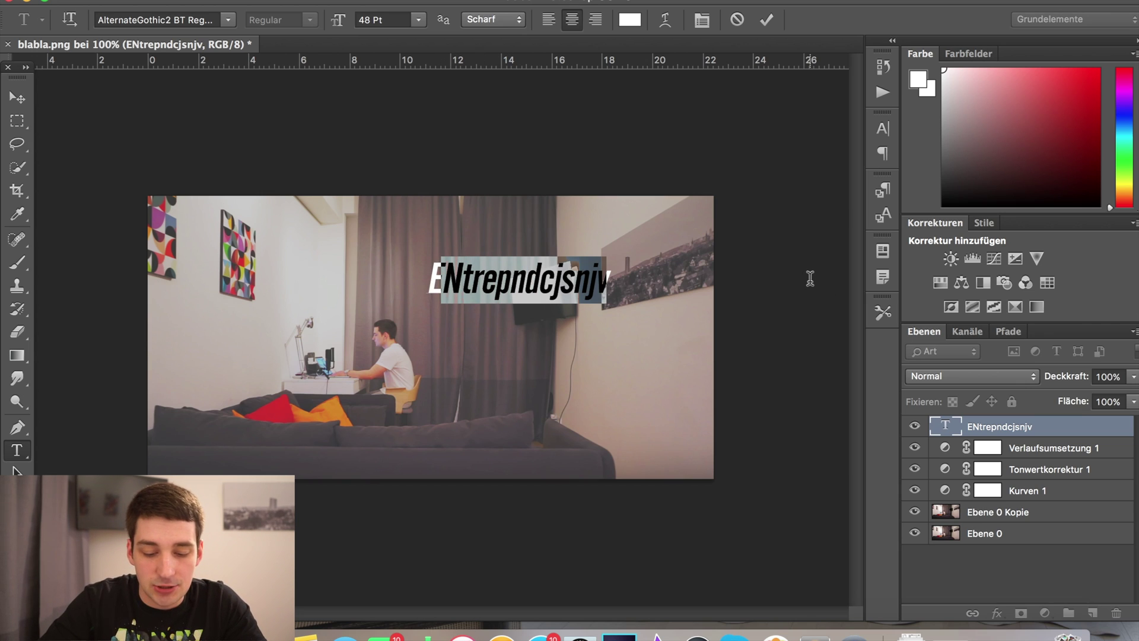
text(Enetrepr)
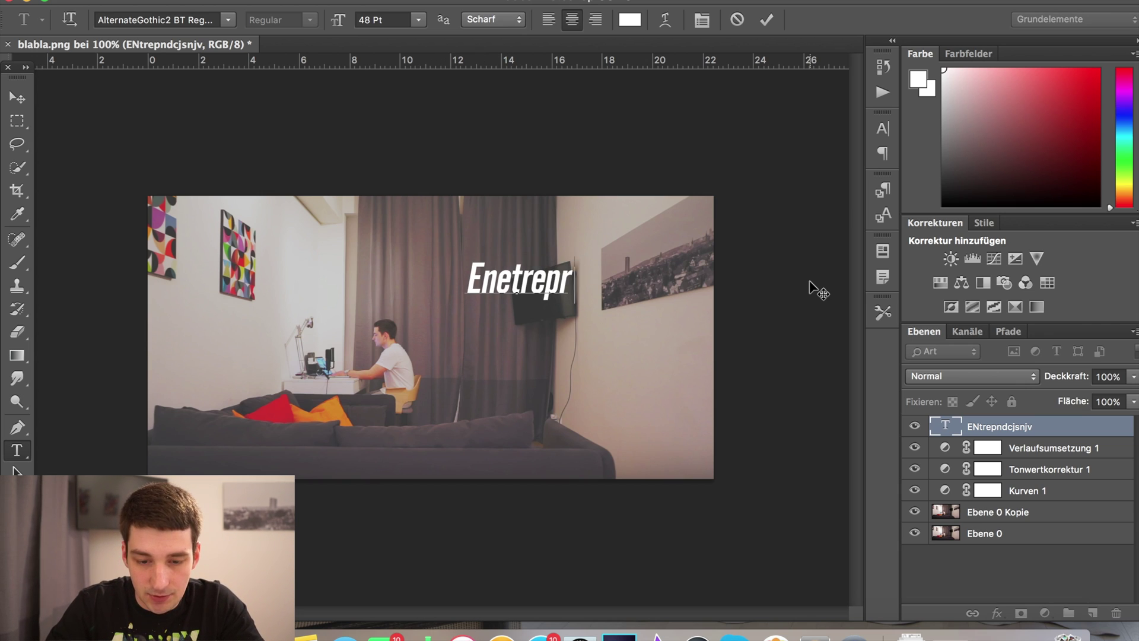
text(eneur VS)
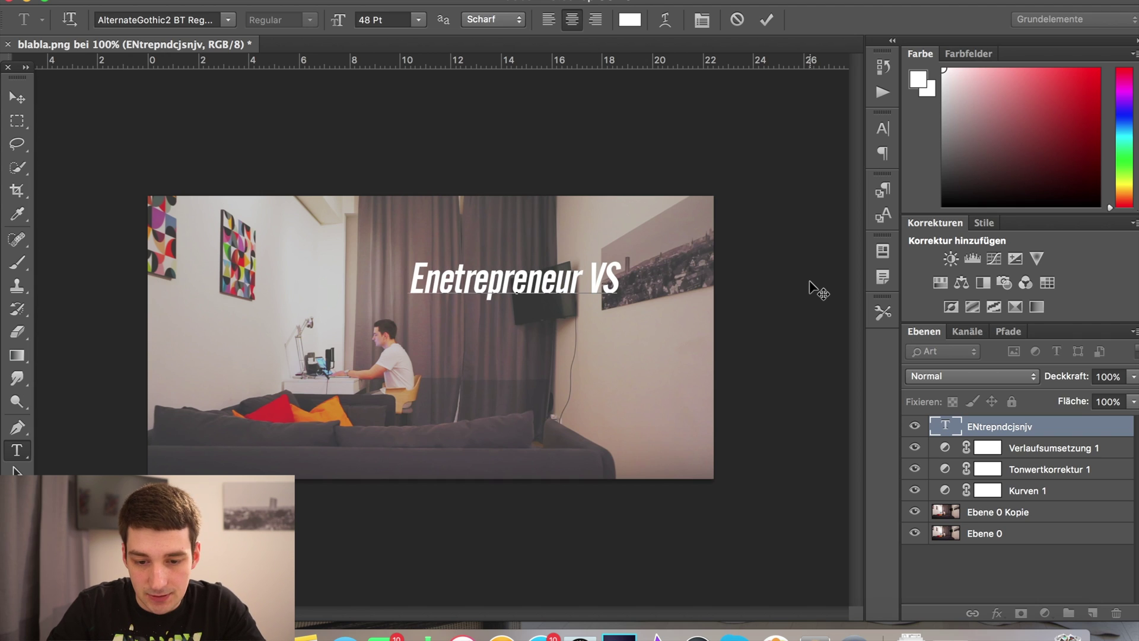
text( MONEY)
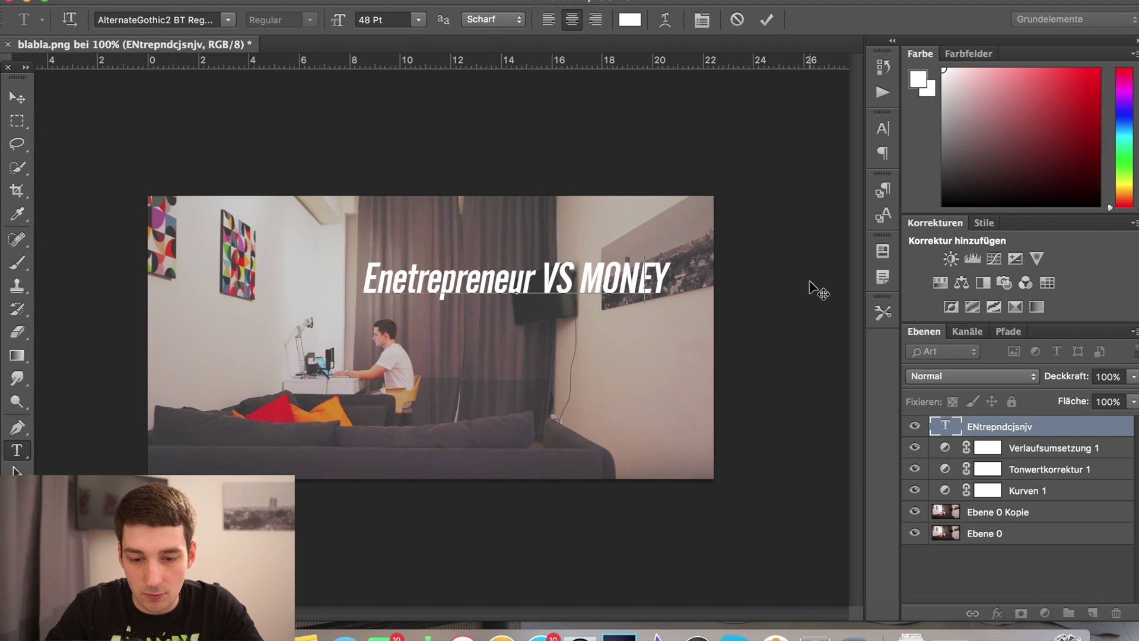
Rewrite the last word of the title so that it reads "Enetrepreneur VS Moneymaker".
key(BackSpace)
key(BackSpace)
key(BackSpace)
key(BackSpace)
text(Money)
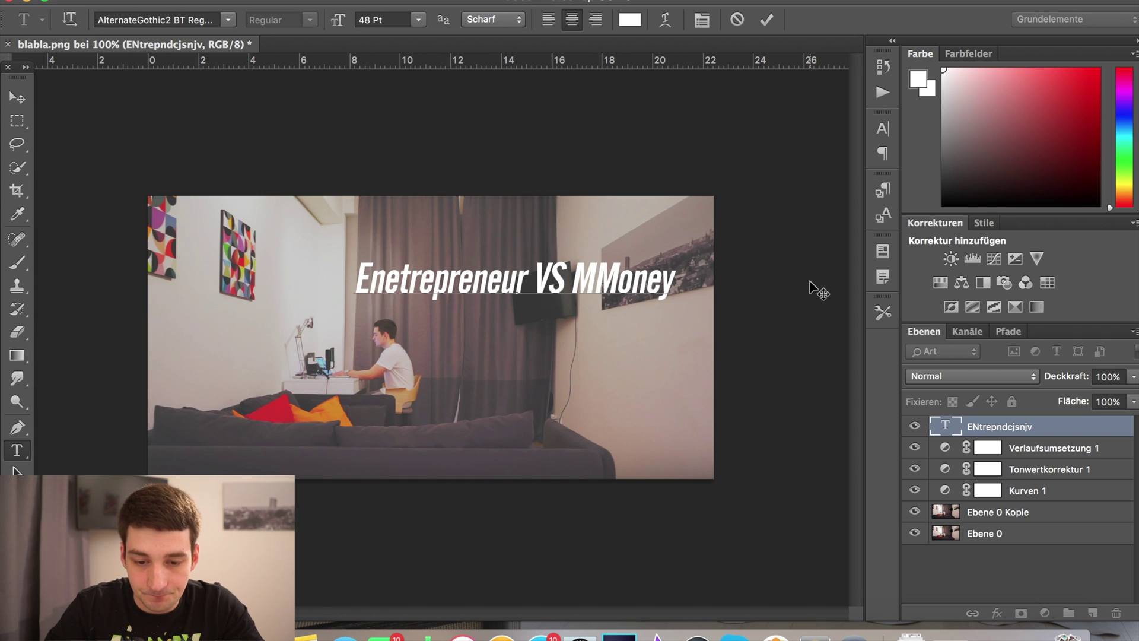
key(BackSpace)
key(BackSpace)
key(BackSpace)
key(BackSpace)
key(BackSpace)
text(o)
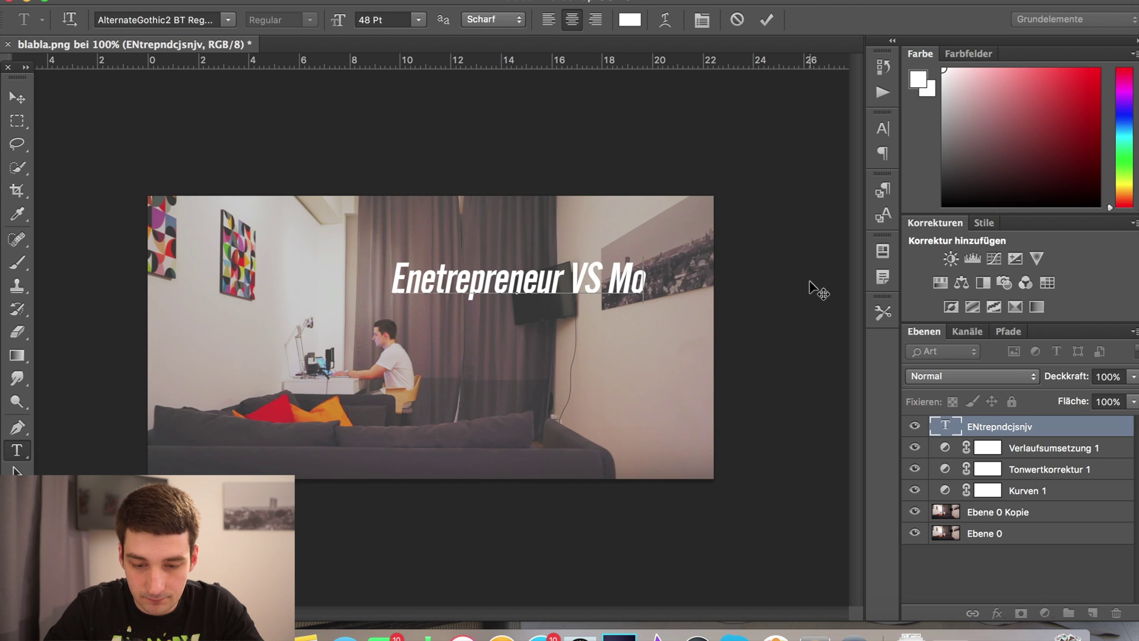
text(ney Mak)
key(BackSpace)
key(BackSpace)
key(BackSpace)
key(BackSpace)
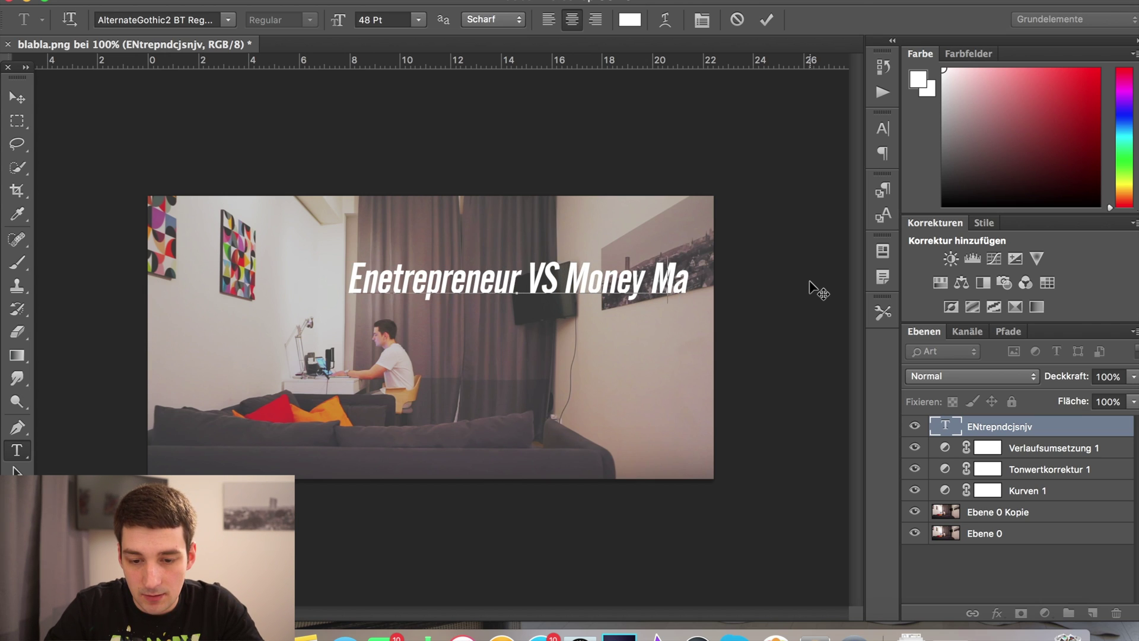
key(BackSpace)
text(ymaker)
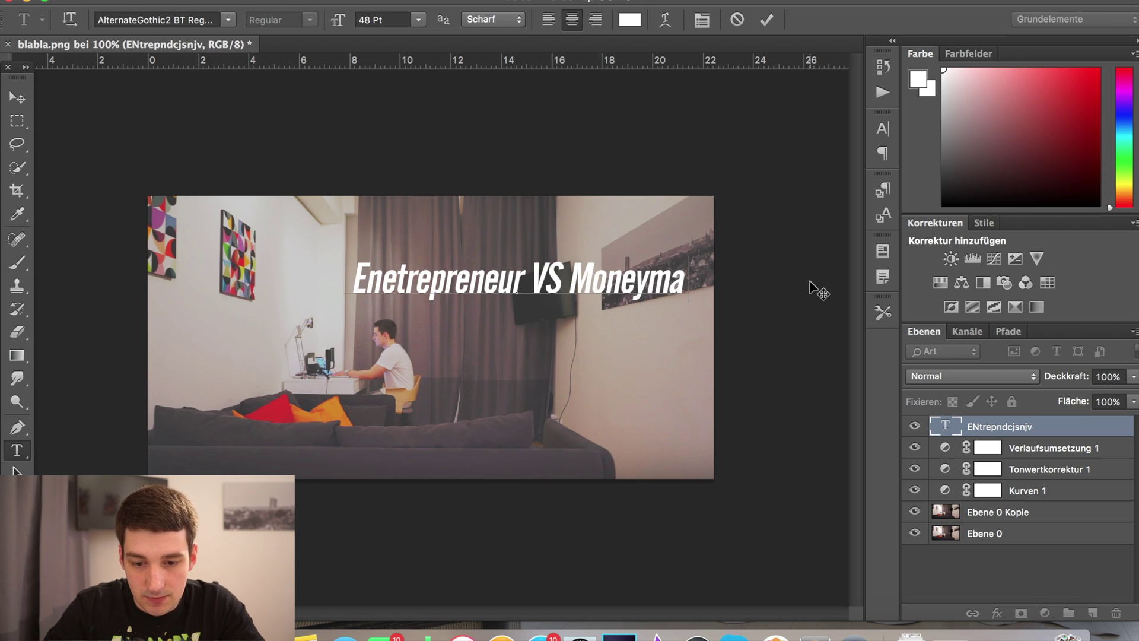
Commit the title, shift it slightly up and to the left, and check it with Verlaufsumsetzung 1 toggled.
click(16, 96)
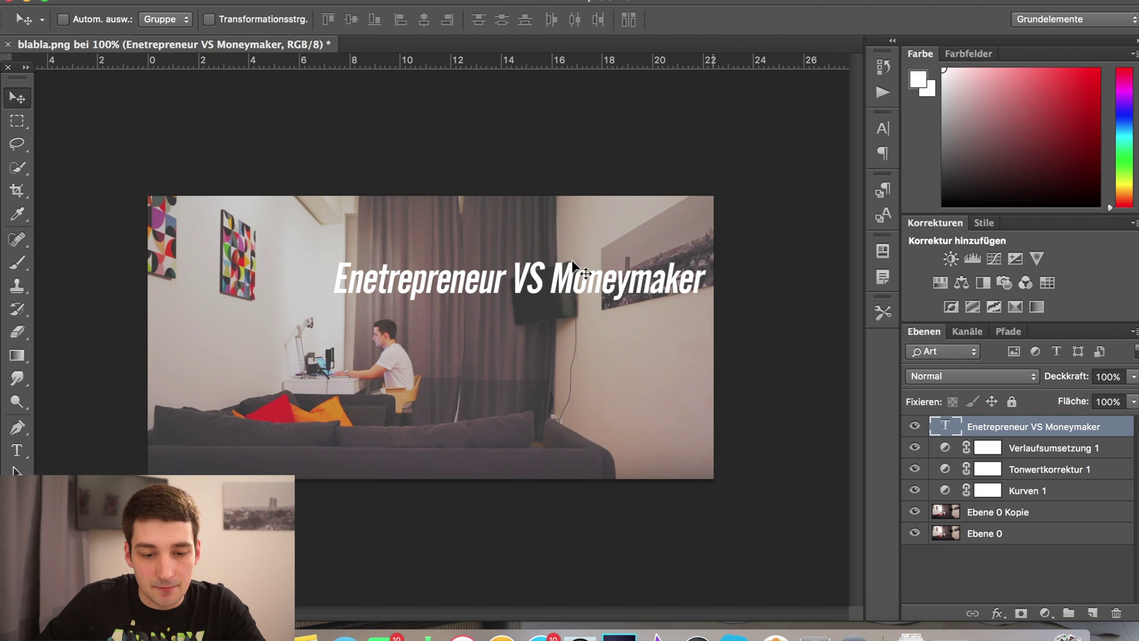
drag(545, 274, 518, 259)
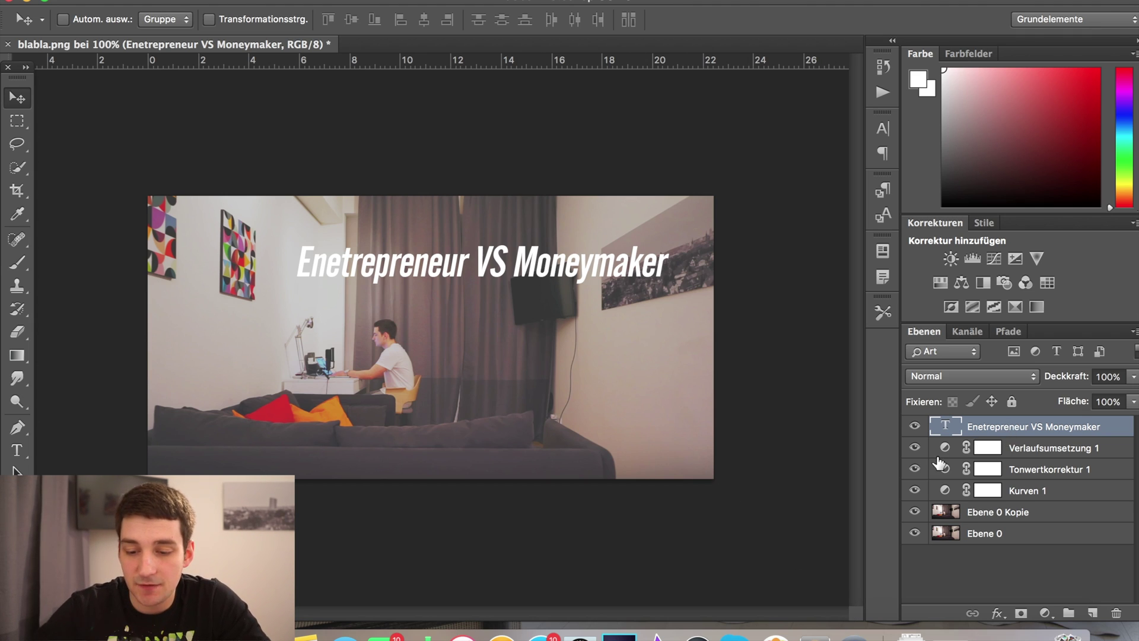
mouse_move(916, 450)
mouse_down()
mouse_move(916, 503)
mouse_move(914, 445)
mouse_up()
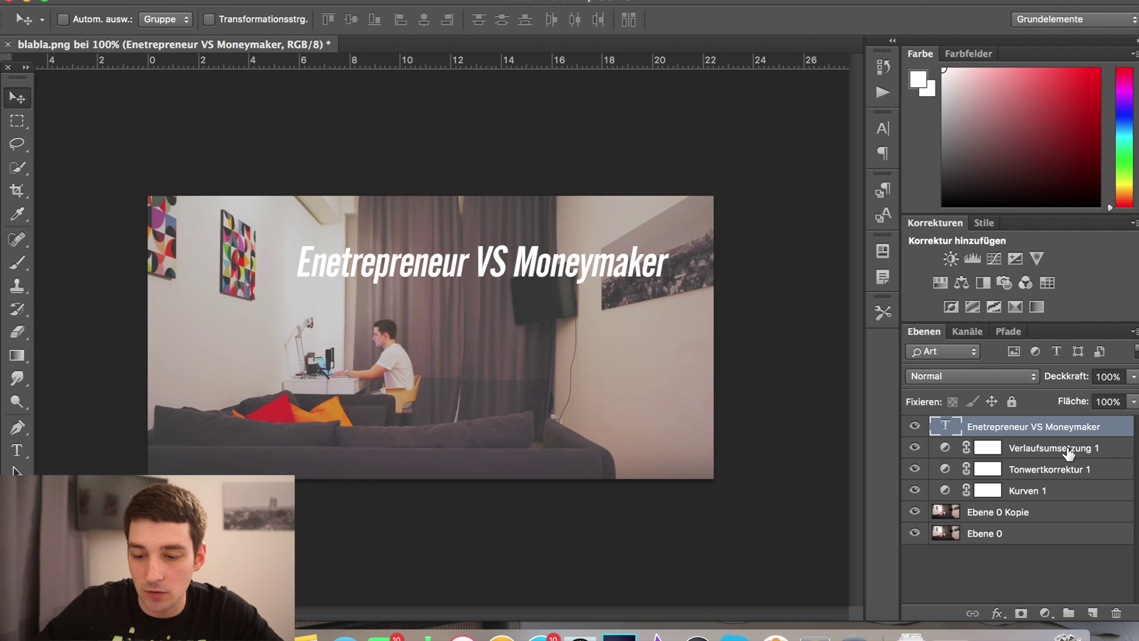
Cover the Ebene 0 Kopie layer with a linear white gradient, keeping white as the foreground colour.
click(972, 515)
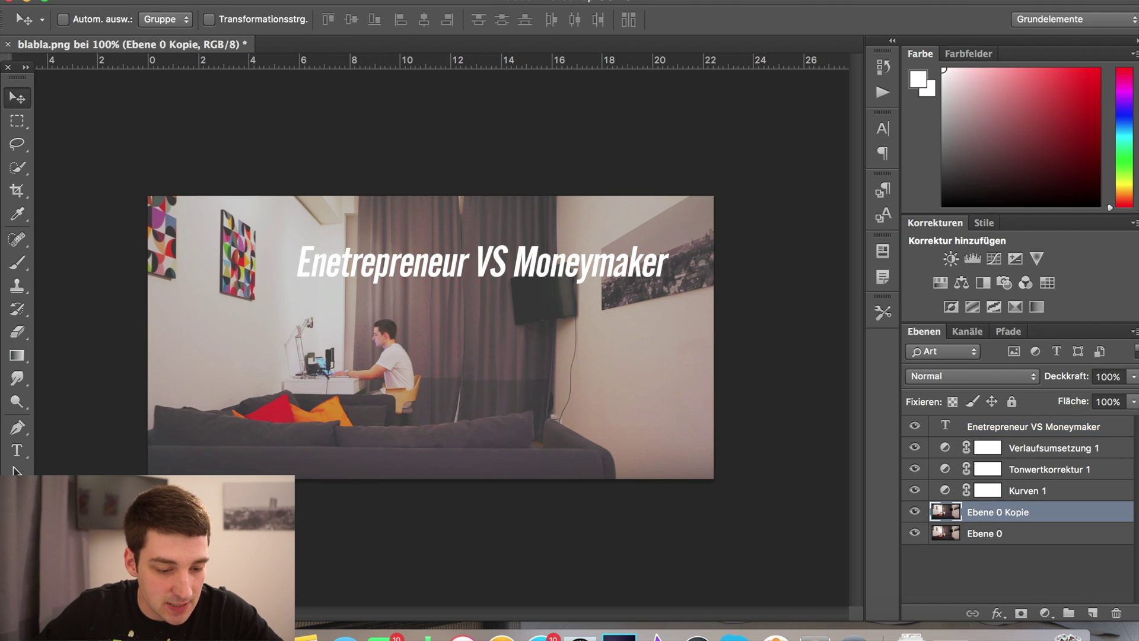
click(13, 563)
drag(637, 252, 433, 71)
click(851, 204)
click(995, 141)
key(v)
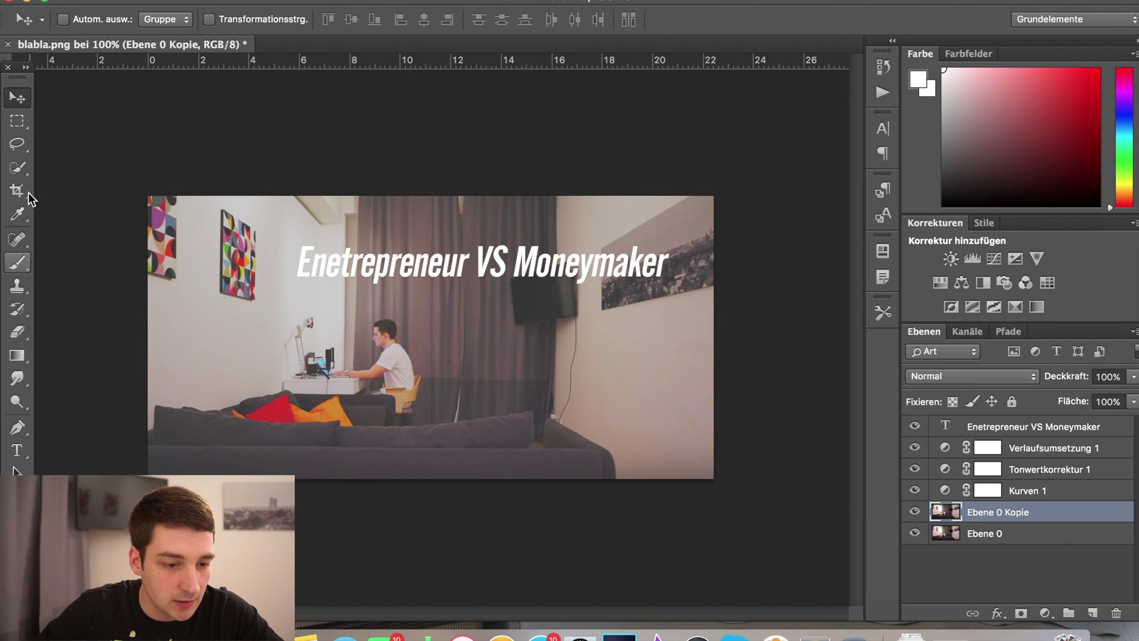
click(17, 356)
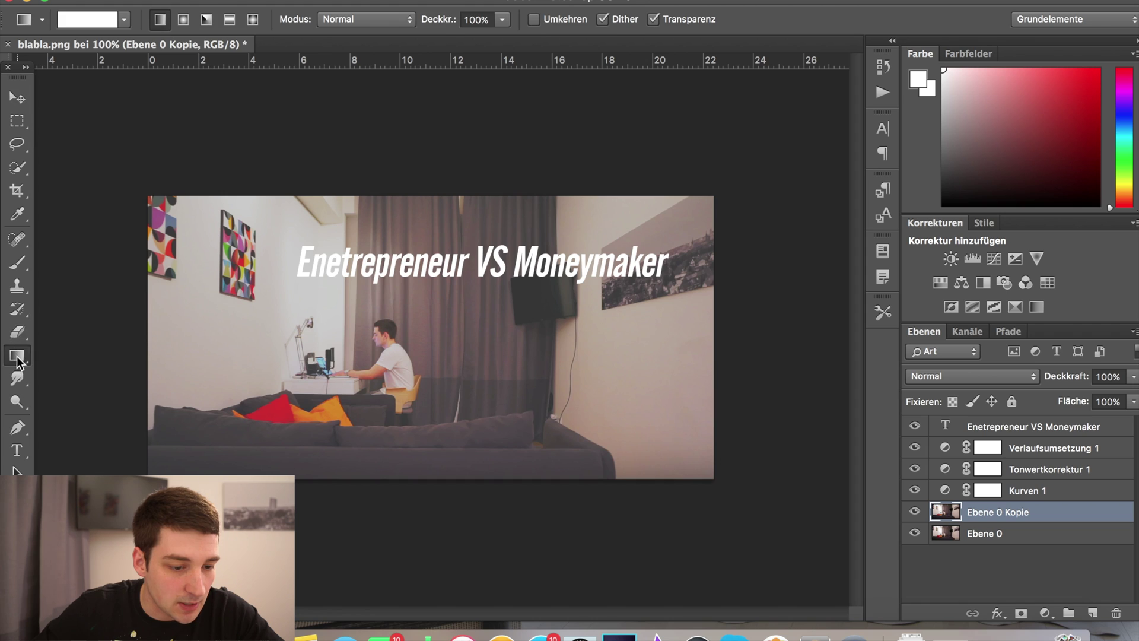
drag(170, 127, 343, 105)
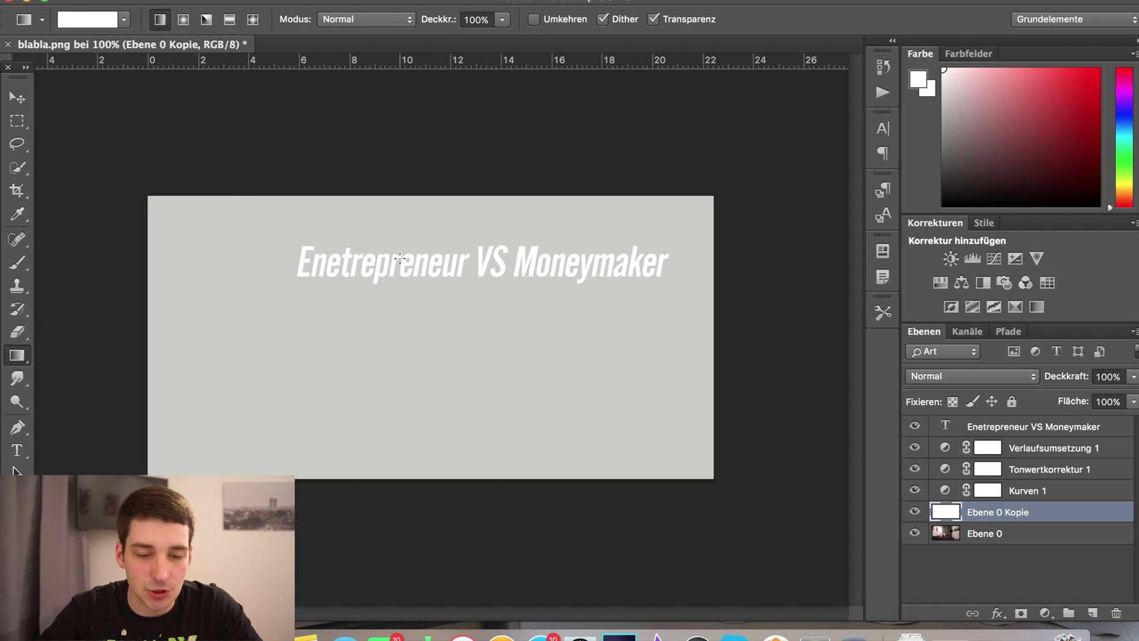
Select the whole title text, commit it without edits, and hide the white-filled Ebene 0 Kopie layer.
key(t)
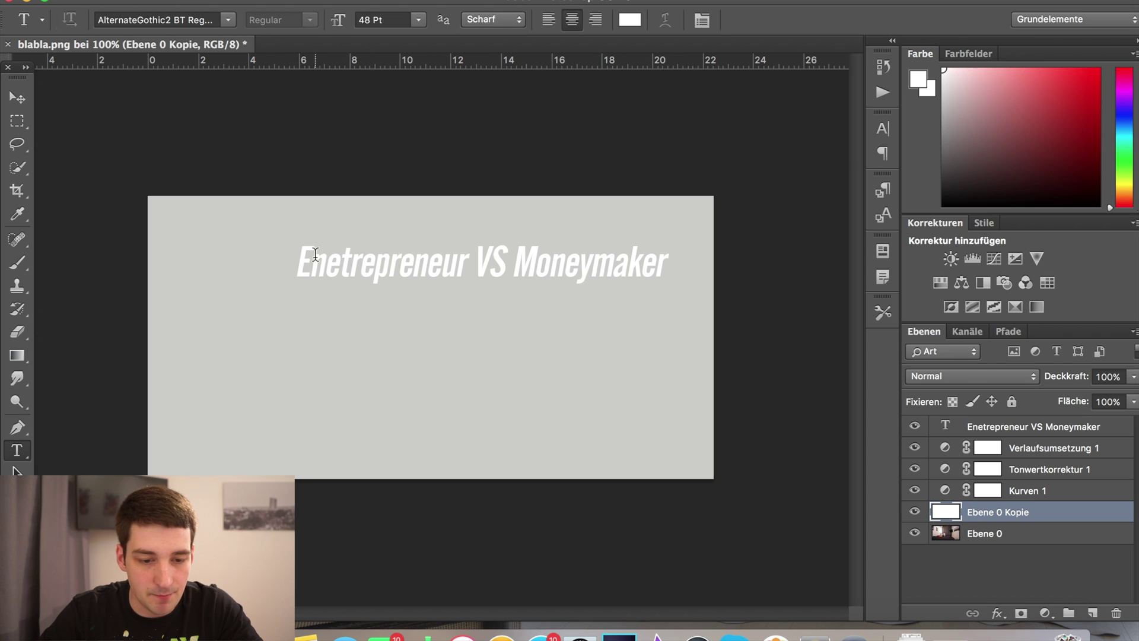
drag(299, 259, 684, 263)
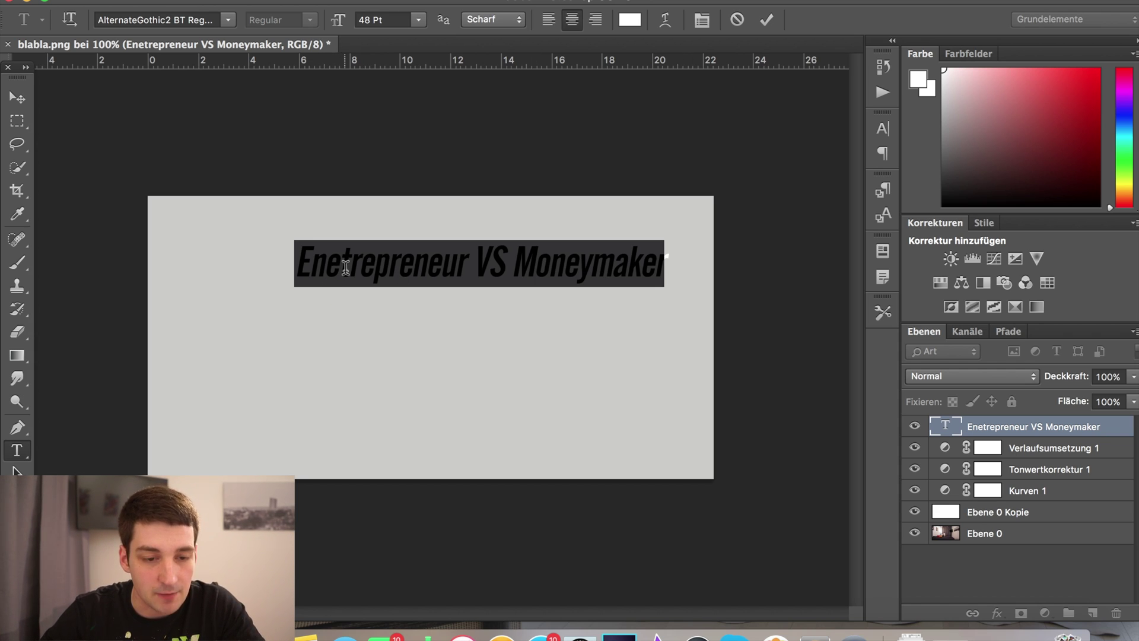
click(917, 515)
click(915, 513)
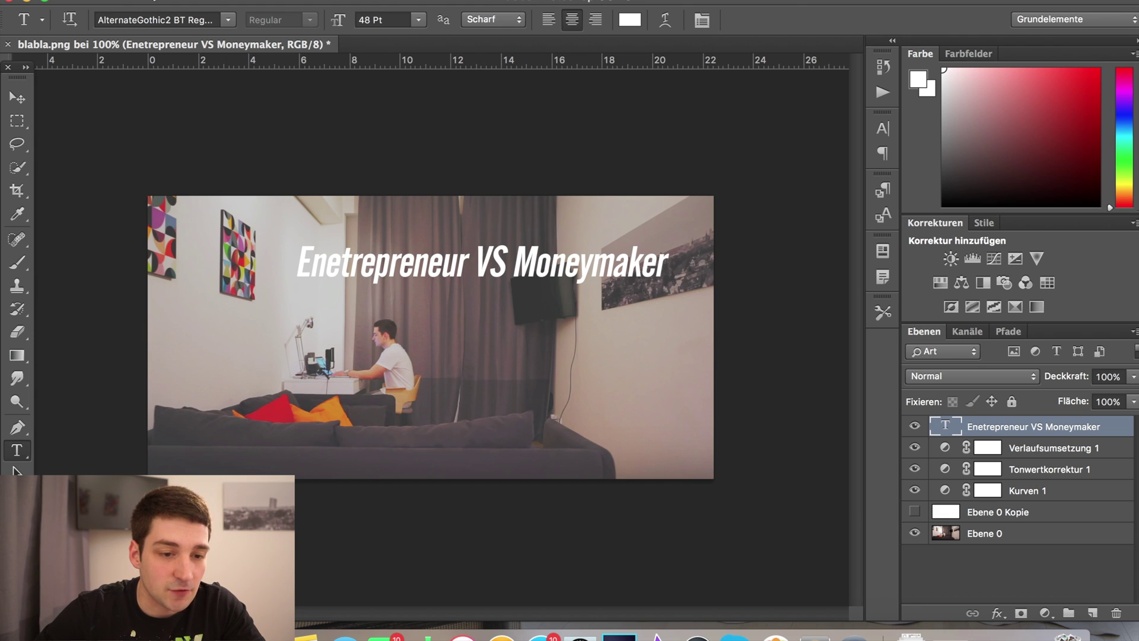
Start saving the thumbnail under a new name on the Schreibtisch, with PNG as the file format.
click(136, 0)
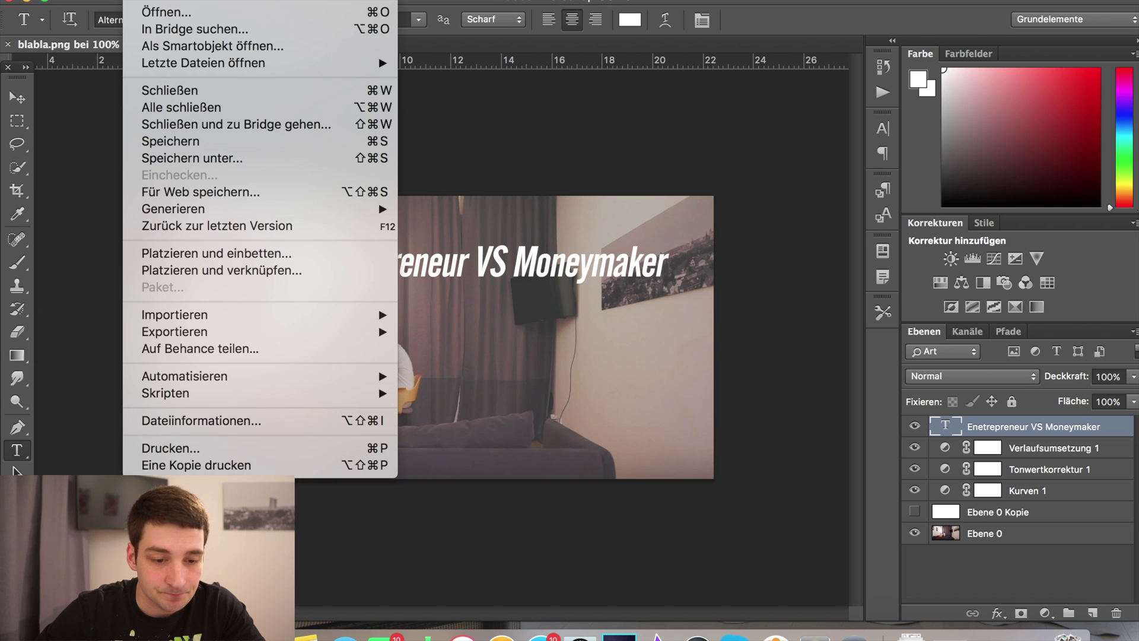
click(208, 156)
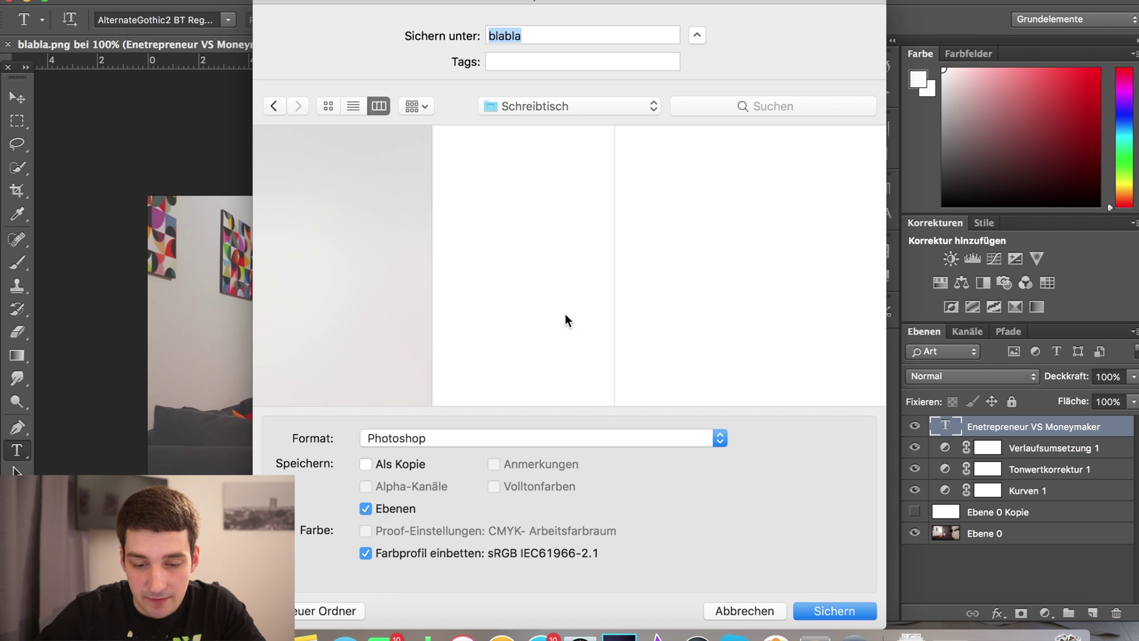
click(581, 440)
scroll(507, 543, down, 5)
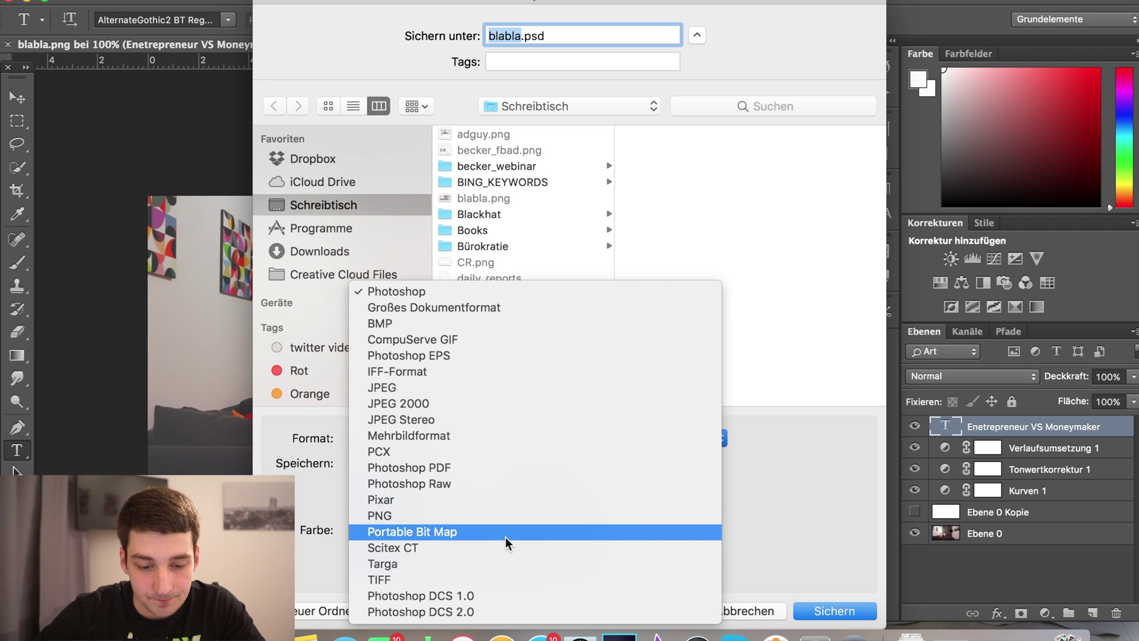
click(501, 524)
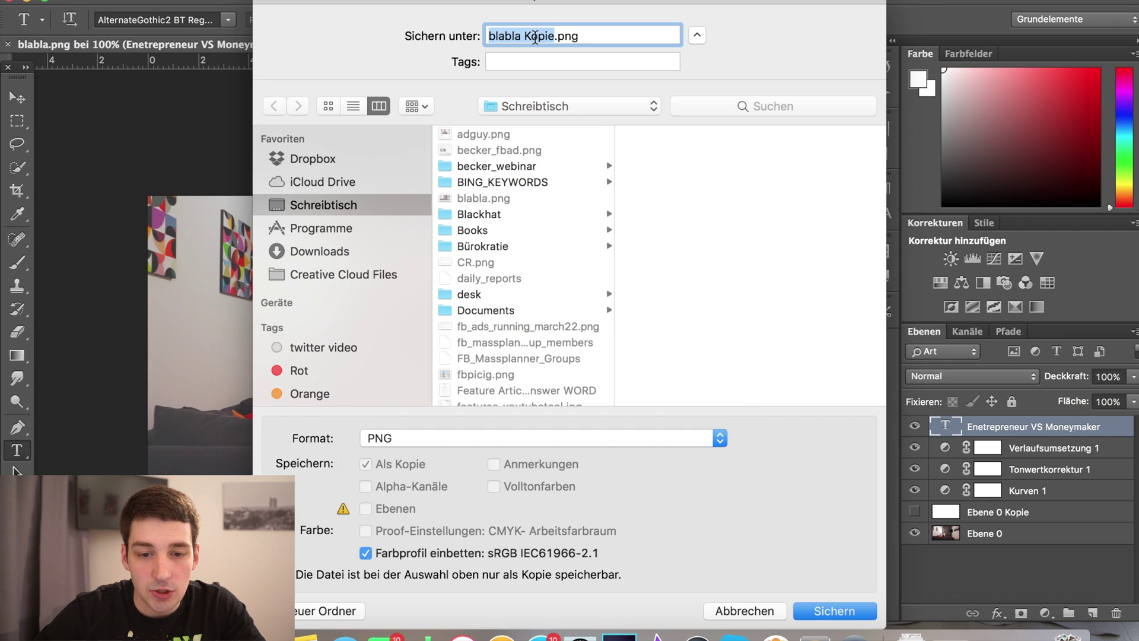
Replace the proposed file name with "how to rank youtube videos - tutorial.png", and cancel the save.
click(550, 37)
double_click(550, 37)
drag(498, 35, 482, 56)
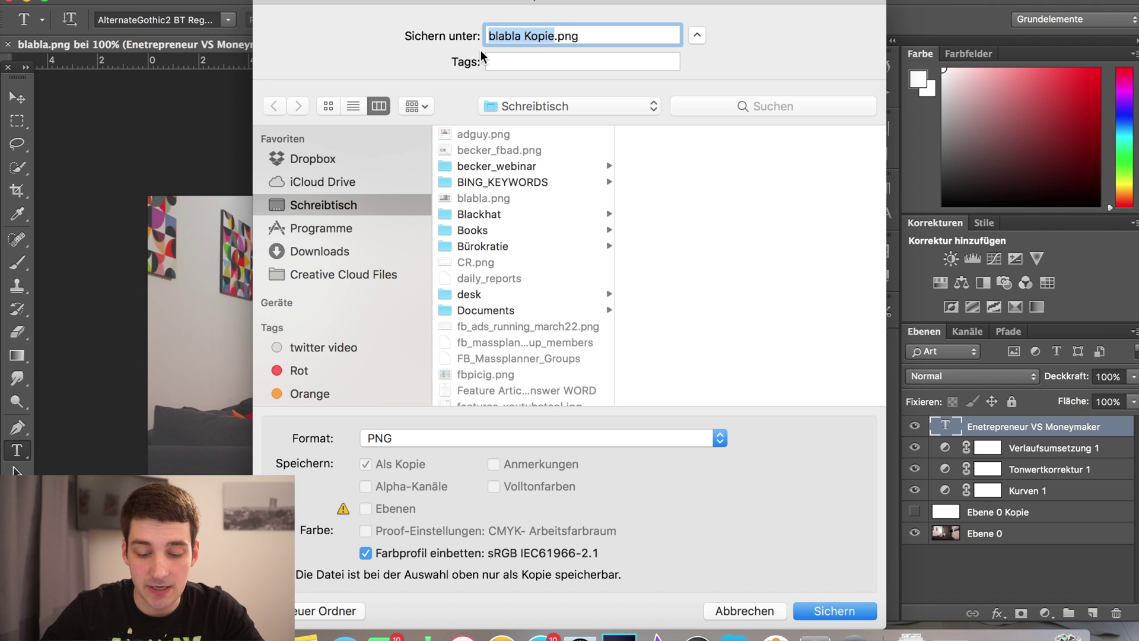
text(how to rank )
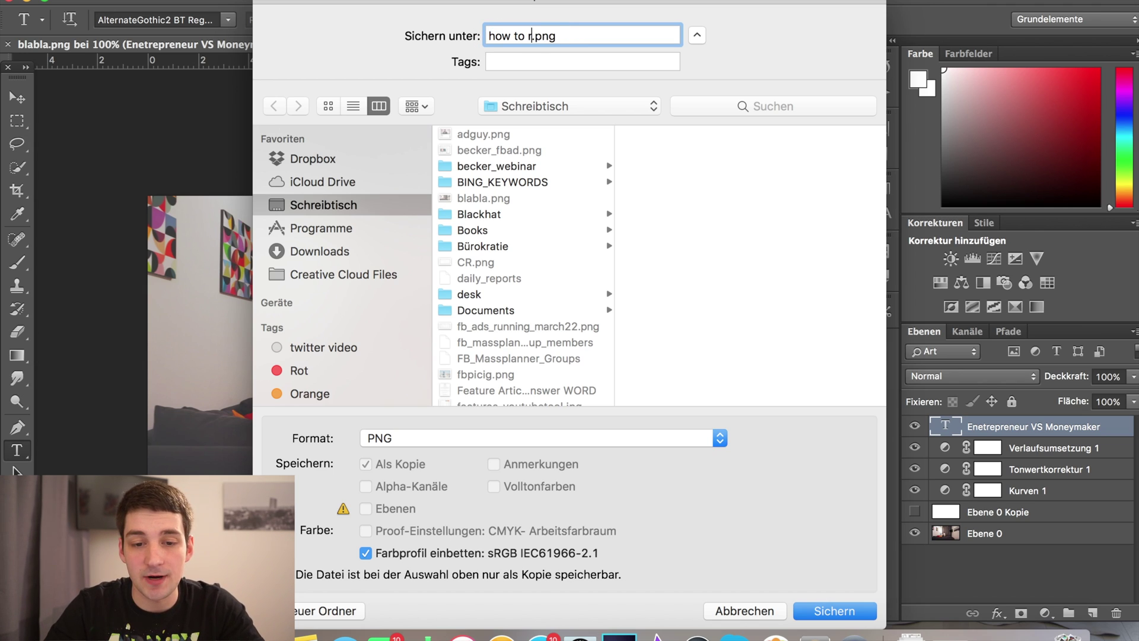
text(youtube)
key(BackSpace)
key(BackSpace)
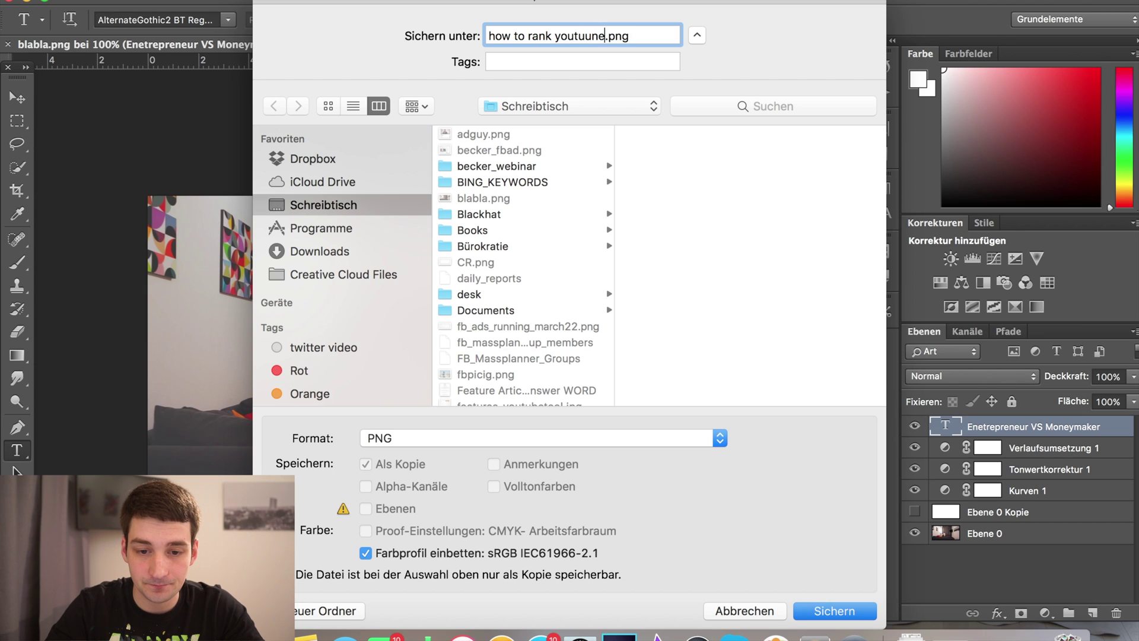
text(be videos)
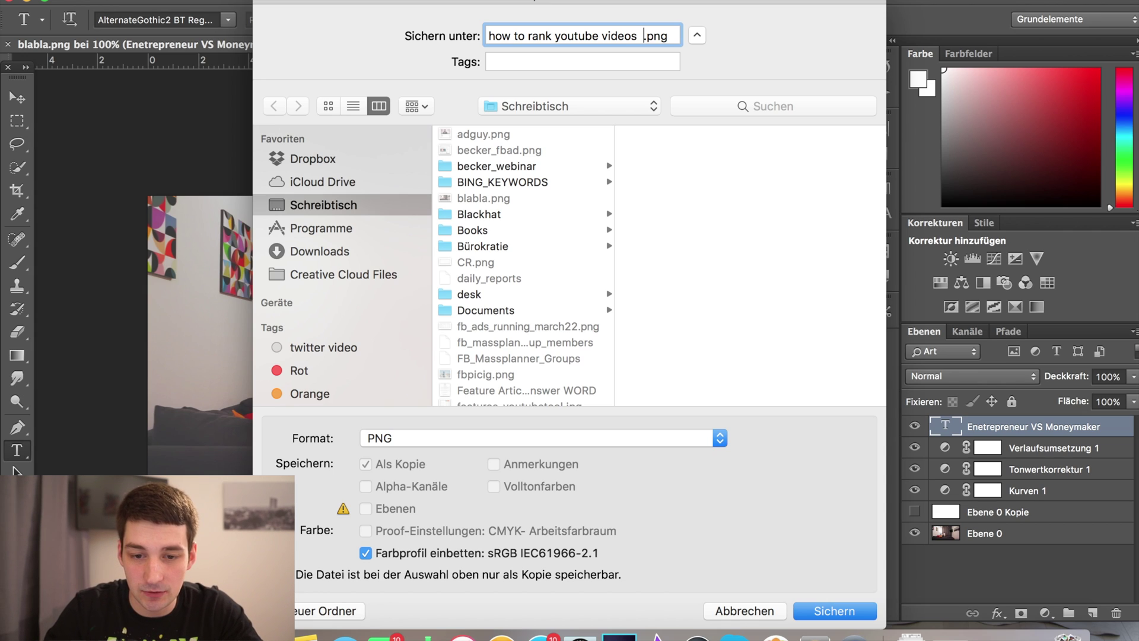
text( - tutorial)
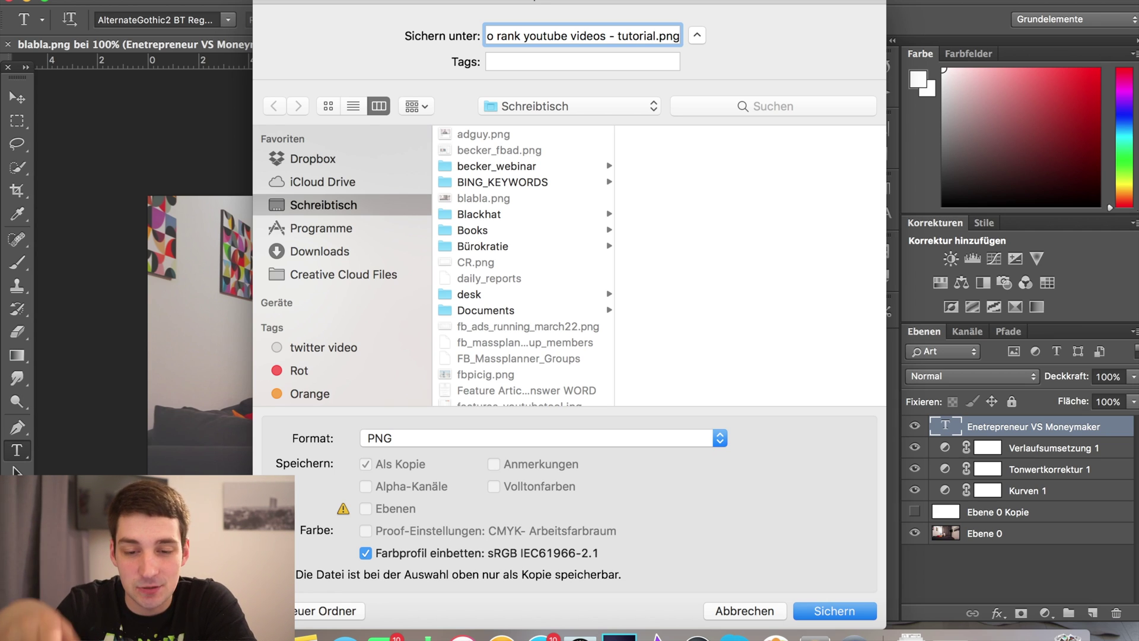
click(748, 616)
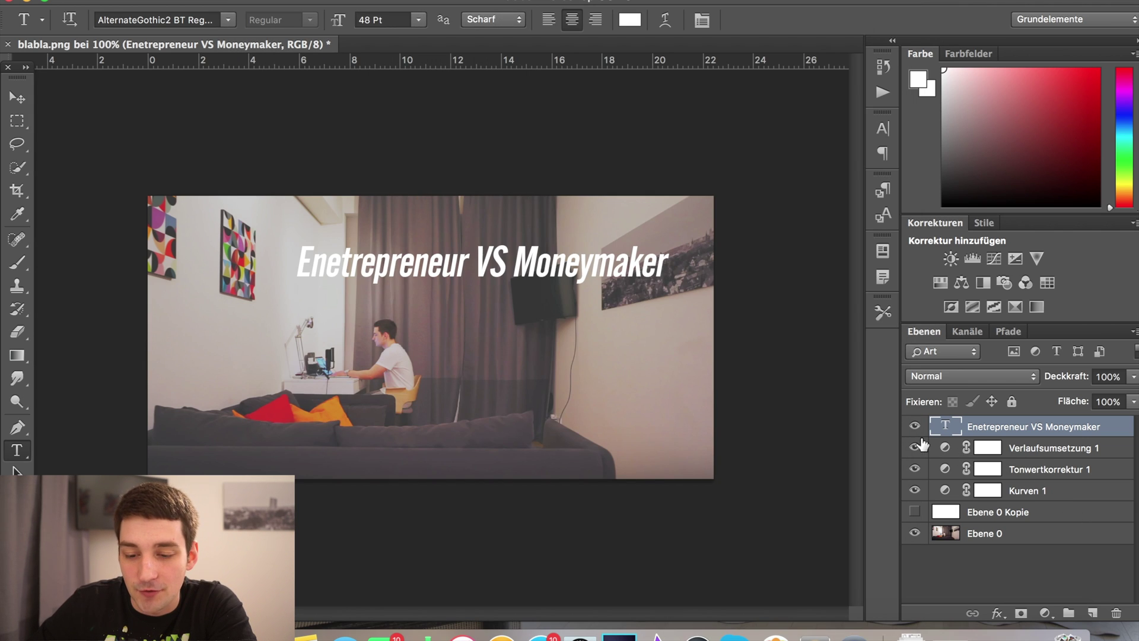